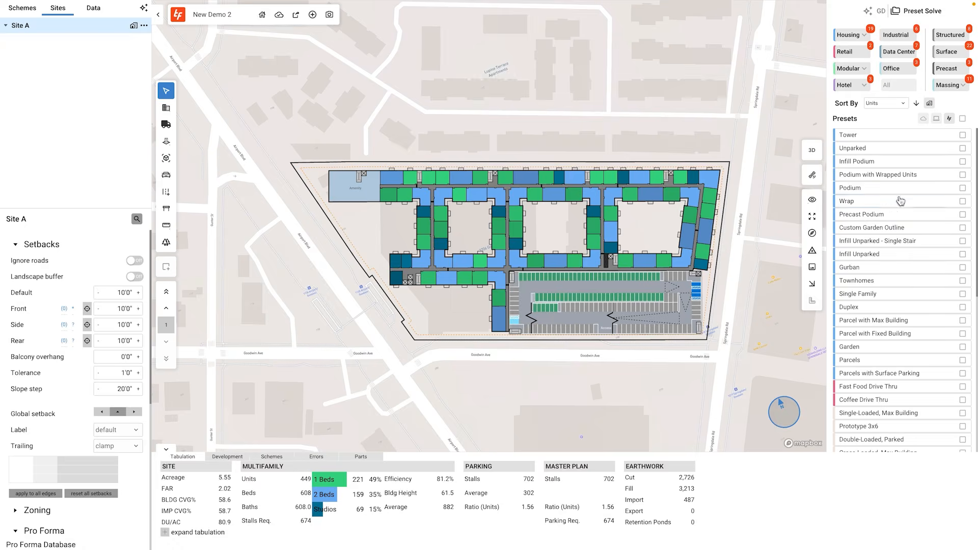
Apply the Wrap preset to the site and move its parking garage toward the west inside the building.
{"action": "scroll", "coordinate": [898, 272], "scroll_direction": "down", "scroll_amount": 6}
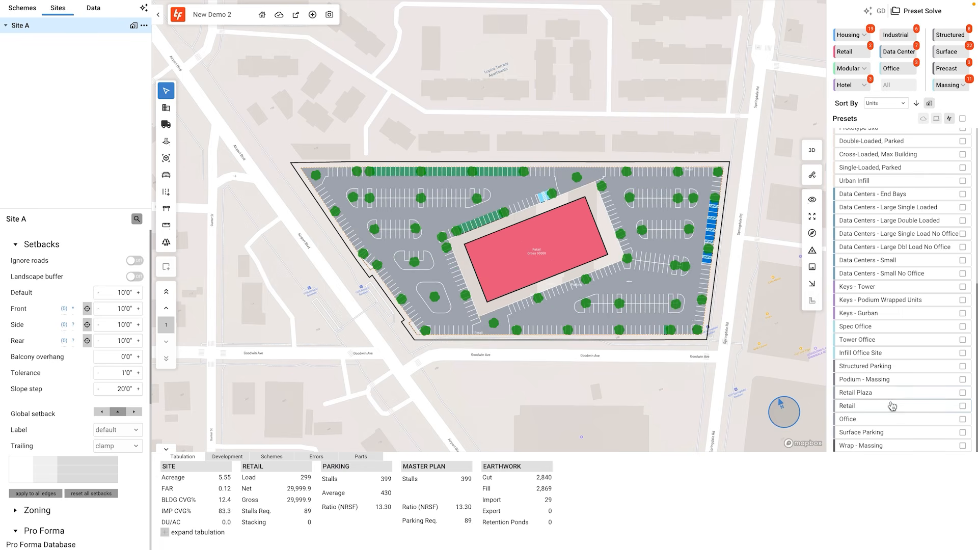
{"action": "scroll", "coordinate": [875, 214], "scroll_direction": "up", "scroll_amount": 1}
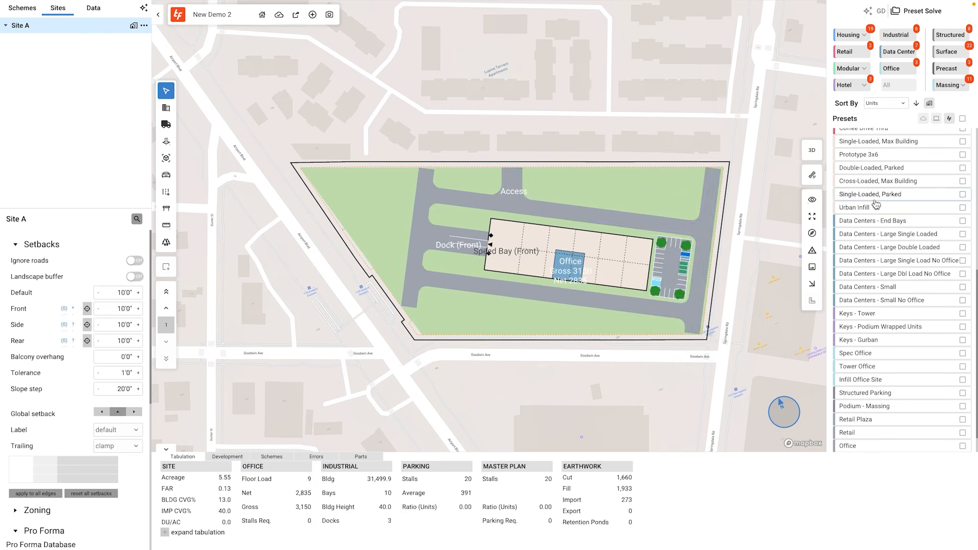
{"action": "scroll", "coordinate": [874, 209], "scroll_direction": "up", "scroll_amount": 10}
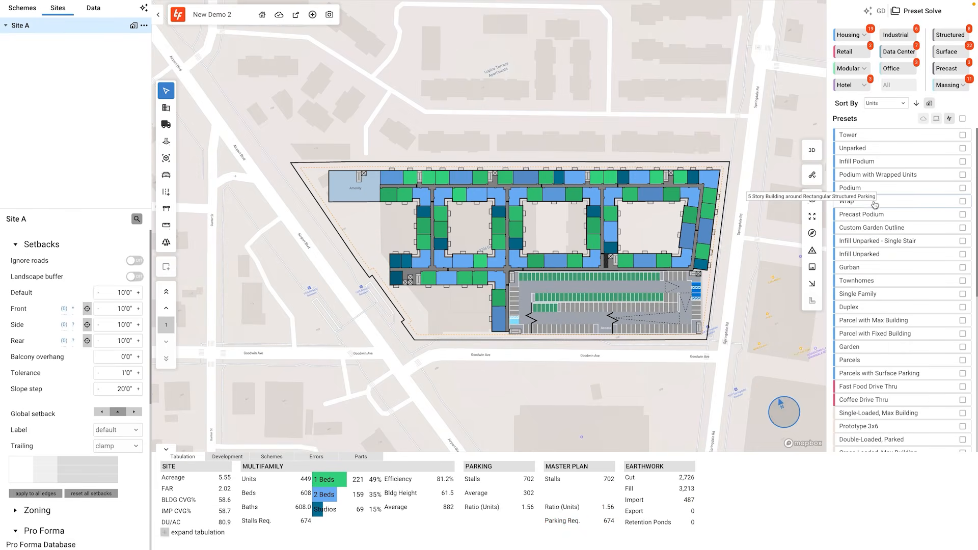
{"action": "left_click", "coordinate": [875, 205]}
{"action": "left_click_drag", "start_coordinate": [680, 290], "coordinate": [420, 345]}
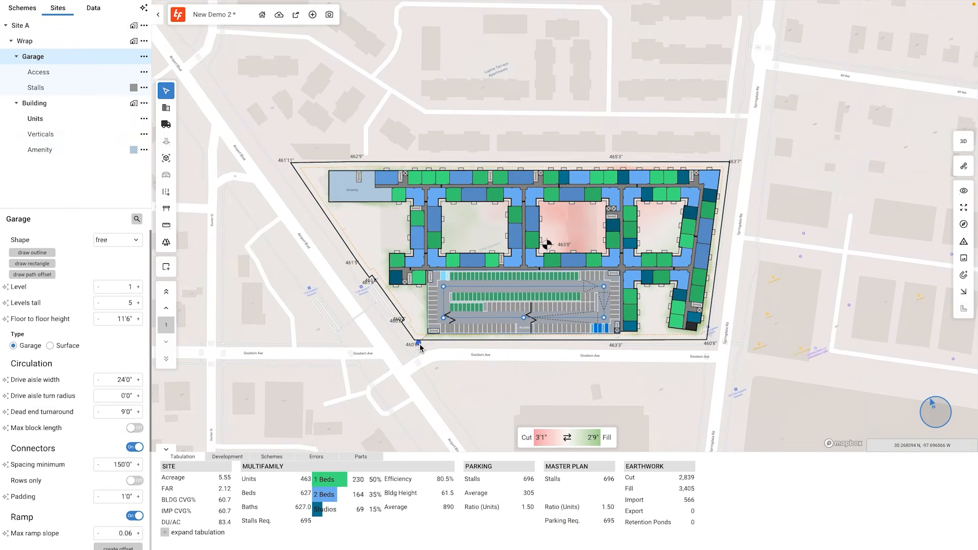
Pull the wrap building's east edge slightly inward.
{"action": "left_click", "coordinate": [716, 249]}
{"action": "left_click", "coordinate": [715, 251]}
{"action": "left_click_drag", "start_coordinate": [714, 251], "coordinate": [701, 255]}
Toggle the FEMA flood zone, wetlands and soils data layers to review the site's environmental conditions.
{"action": "left_click", "coordinate": [93, 8]}
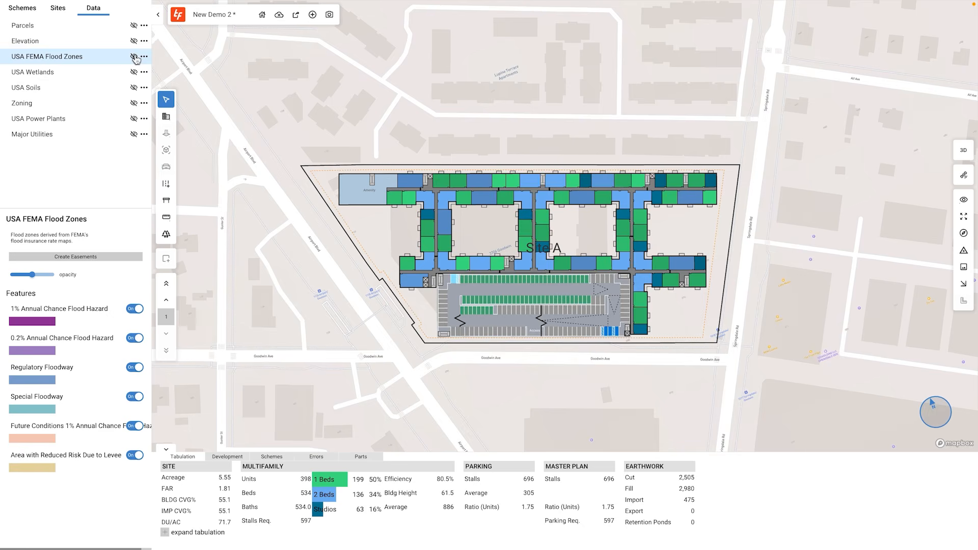
{"action": "left_click", "coordinate": [134, 56]}
{"action": "scroll", "coordinate": [357, 131], "scroll_direction": "down", "scroll_amount": 3}
{"action": "left_click", "coordinate": [134, 72]}
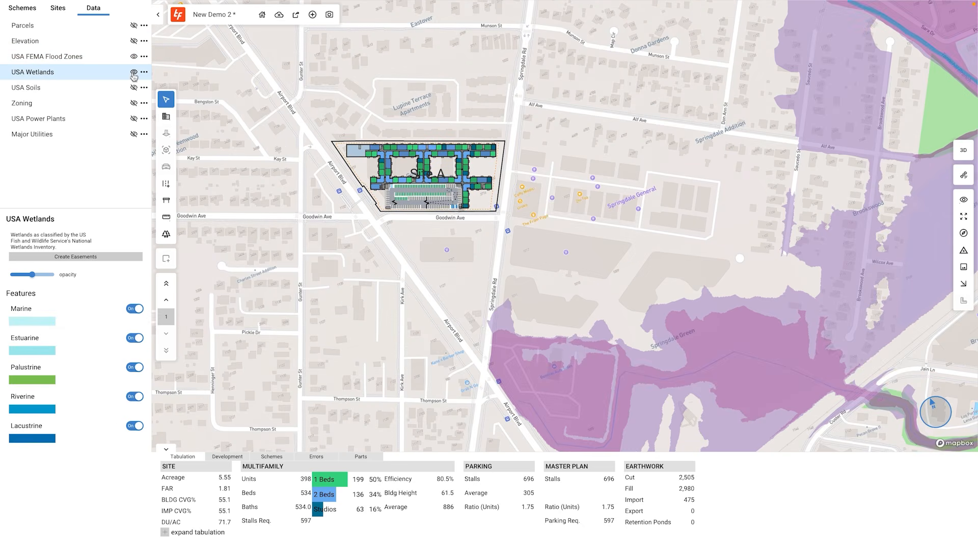
{"action": "scroll", "coordinate": [342, 202], "scroll_direction": "down", "scroll_amount": 2}
{"action": "left_click", "coordinate": [134, 88]}
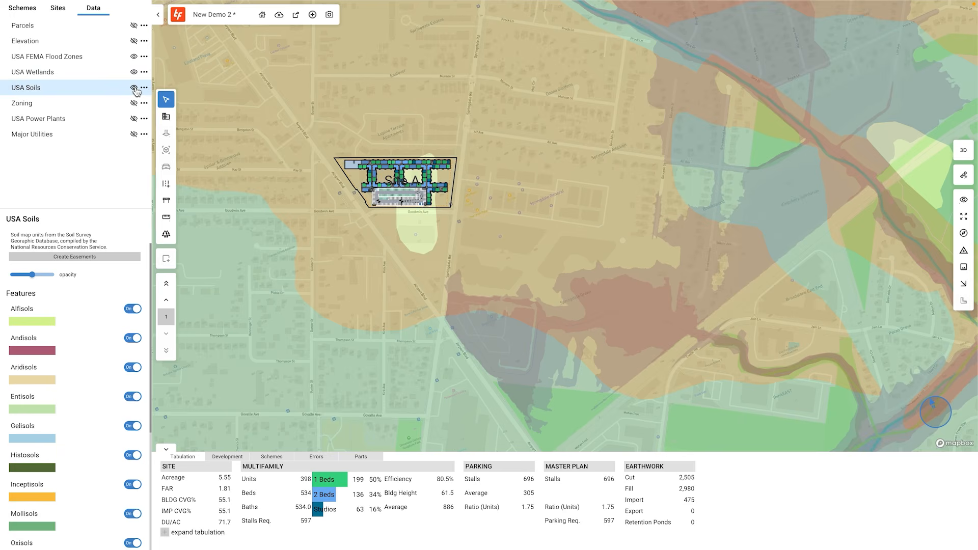
{"action": "scroll", "coordinate": [296, 190], "scroll_direction": "up", "scroll_amount": 3}
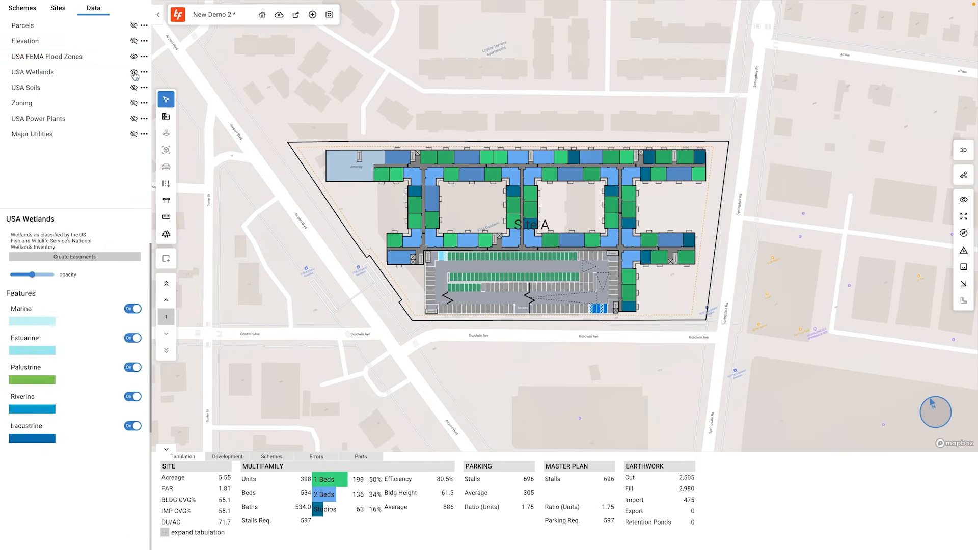
{"action": "left_click", "coordinate": [134, 56]}
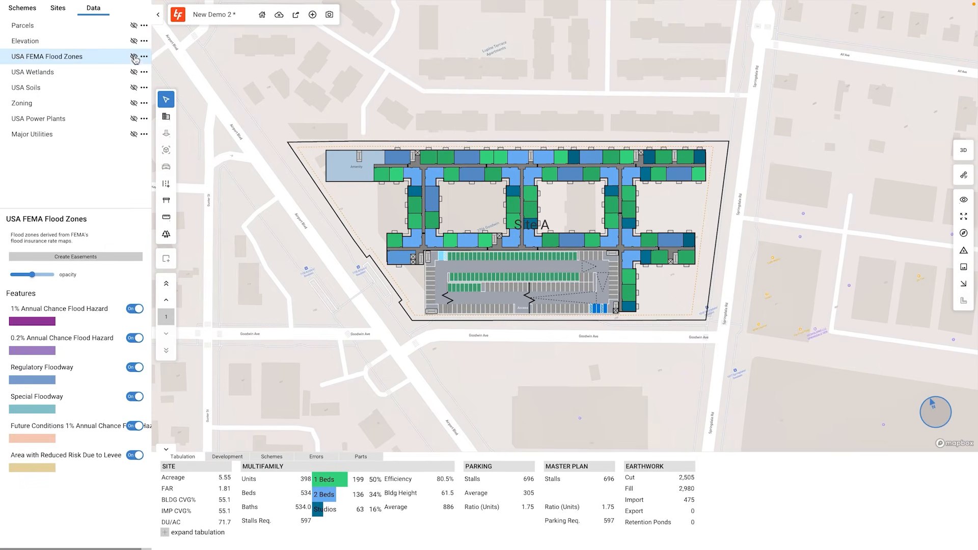
Turn on the zoning layer and review the site's zoning districts and elevation contours.
{"action": "left_click", "coordinate": [134, 103]}
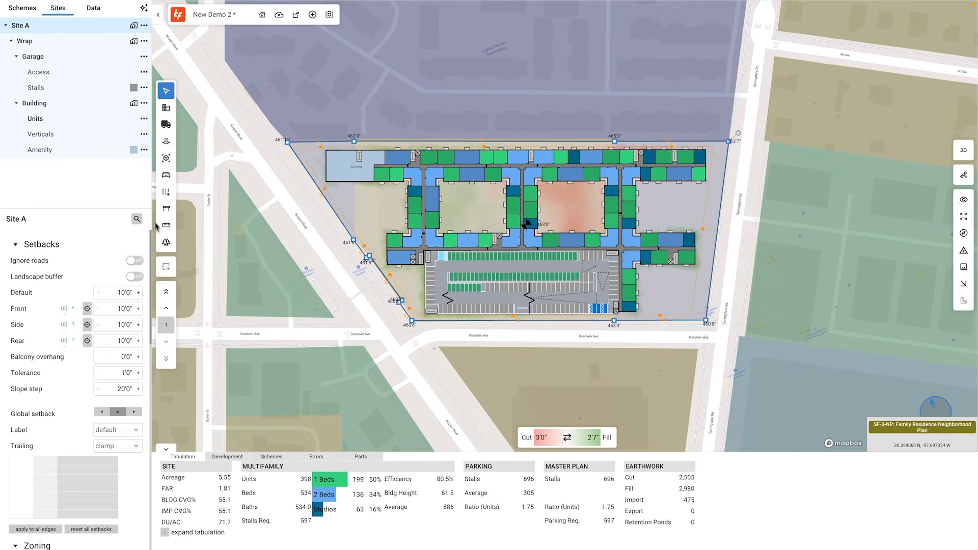
{"action": "left_click_drag", "start_coordinate": [151, 248], "coordinate": [148, 379]}
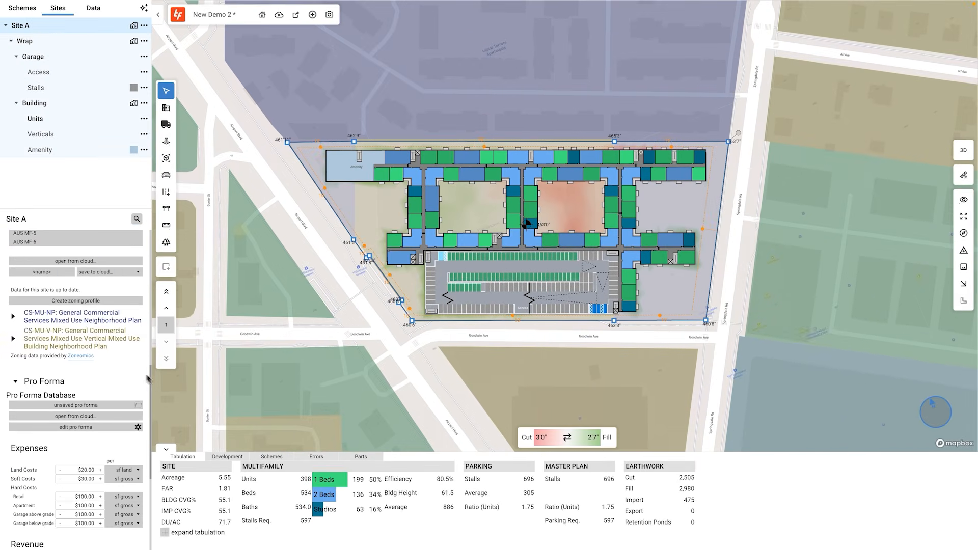
{"action": "left_click", "coordinate": [14, 317]}
{"action": "left_click", "coordinate": [162, 310]}
{"action": "left_click", "coordinate": [163, 322]}
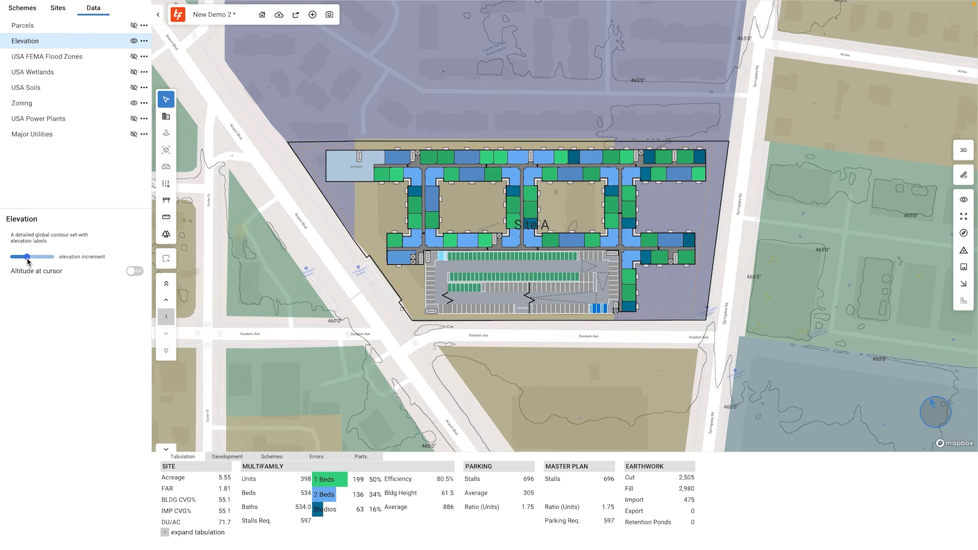
Inspect the building massing in 3D view and return to the 2D plan.
{"action": "left_click", "coordinate": [963, 151]}
{"action": "right_click_drag", "start_coordinate": [836, 380], "coordinate": [835, 322]}
{"action": "left_click", "coordinate": [943, 152]}
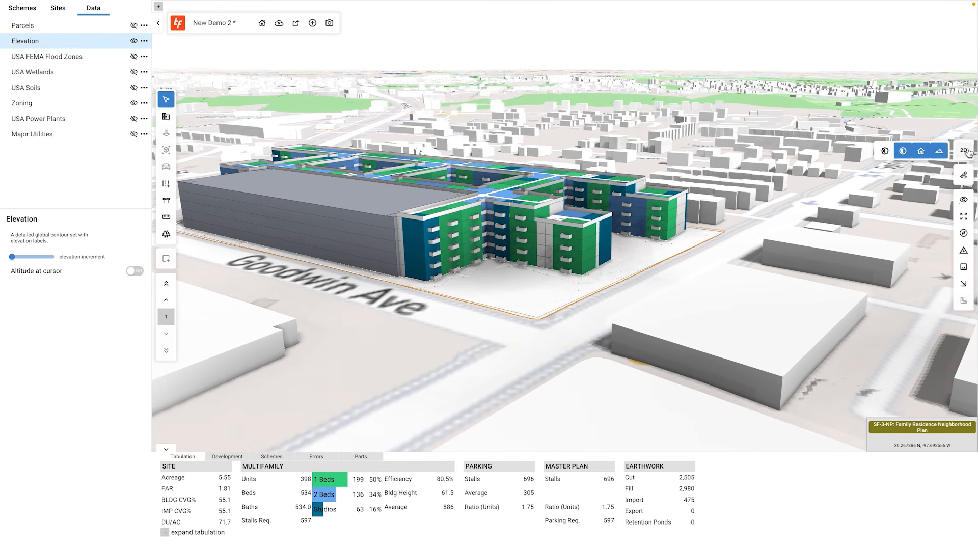
{"action": "left_click", "coordinate": [965, 151]}
Draw an easement boundary over the site's northwest corner.
{"action": "mouse_move", "coordinate": [171, 213]}
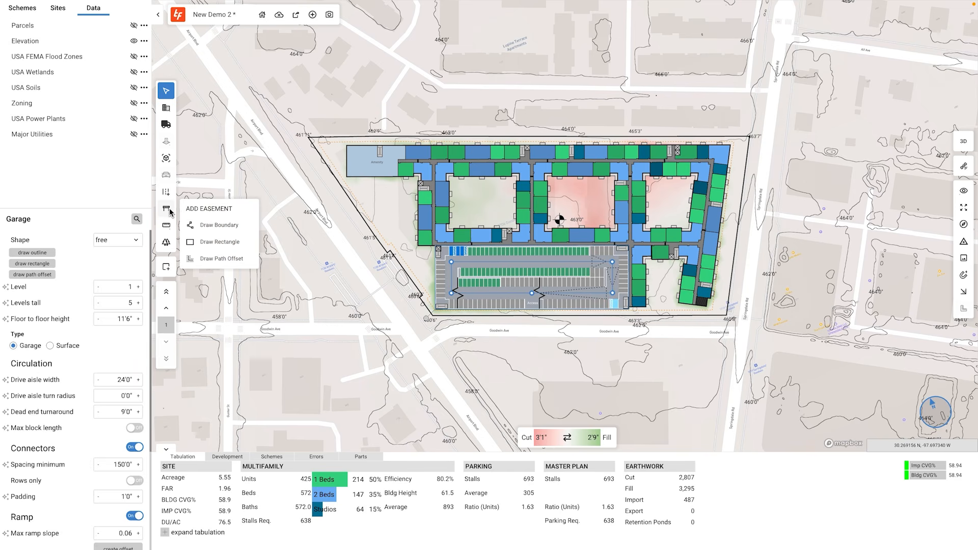
{"action": "left_click", "coordinate": [202, 226]}
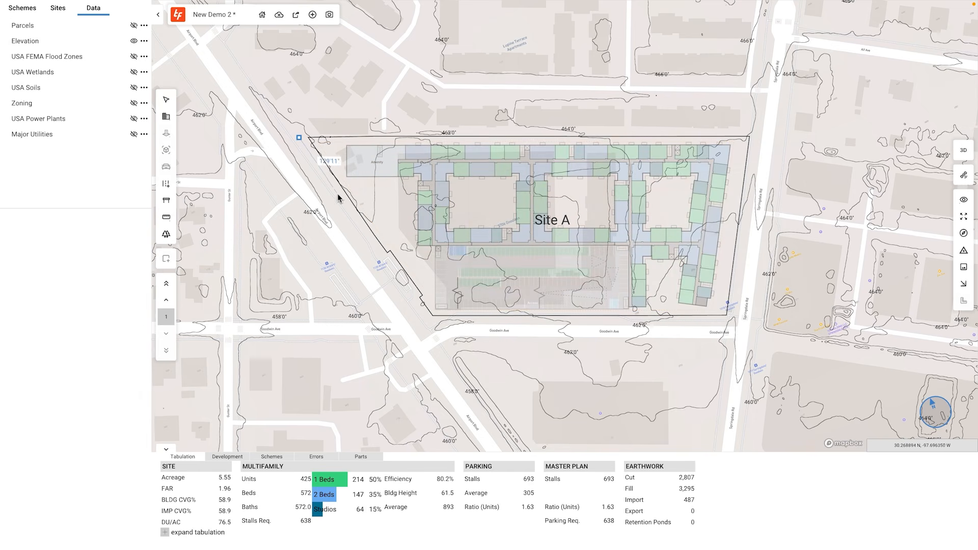
{"action": "left_click", "coordinate": [299, 137]}
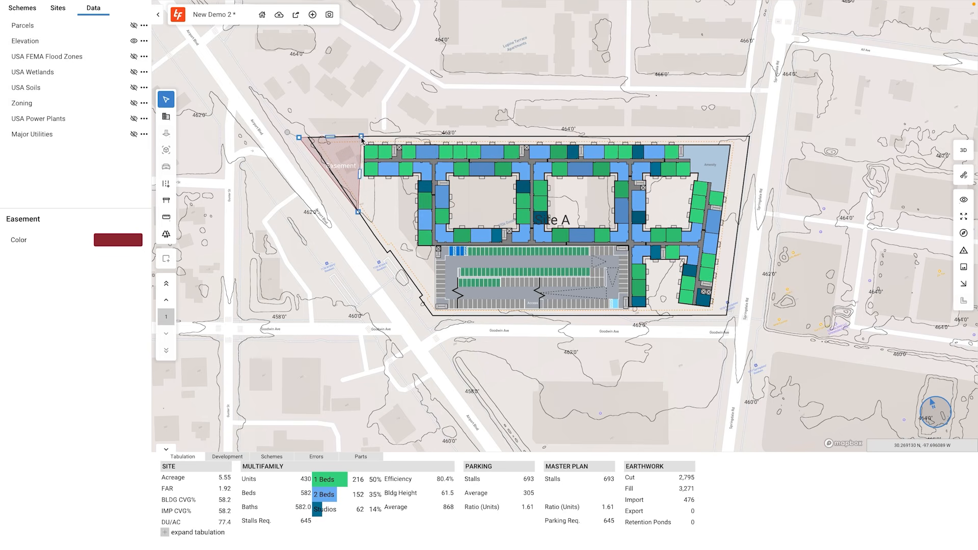
Hide the elevation layer and open the building's Units settings.
{"action": "left_click", "coordinate": [134, 42]}
{"action": "left_click", "coordinate": [65, 11]}
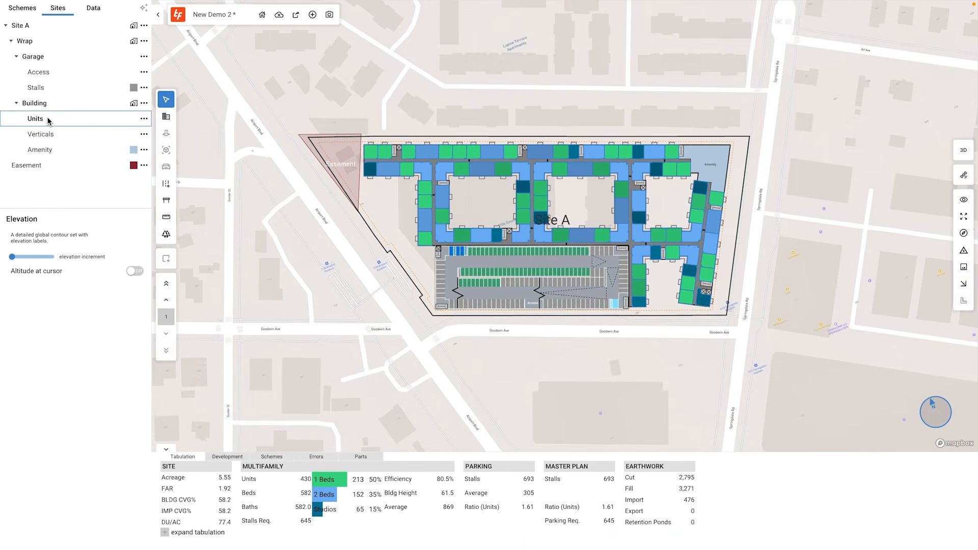
{"action": "left_click", "coordinate": [50, 163]}
{"action": "scroll", "coordinate": [77, 382], "scroll_direction": "down", "scroll_amount": 3}
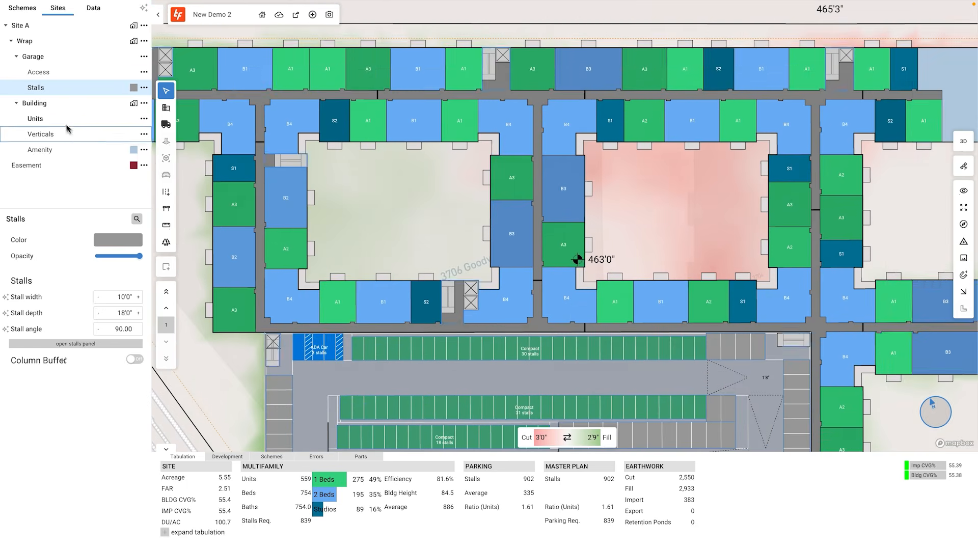
{"action": "left_click", "coordinate": [65, 121]}
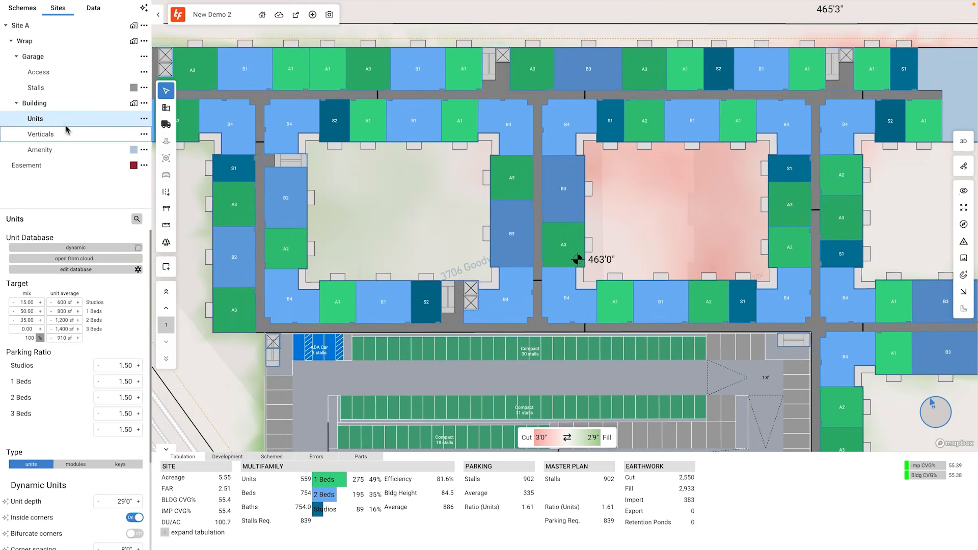
Try the inset and student unit databases before switching back to dynamic units.
{"action": "left_click", "coordinate": [92, 247]}
{"action": "left_click", "coordinate": [37, 341]}
{"action": "left_click", "coordinate": [74, 249]}
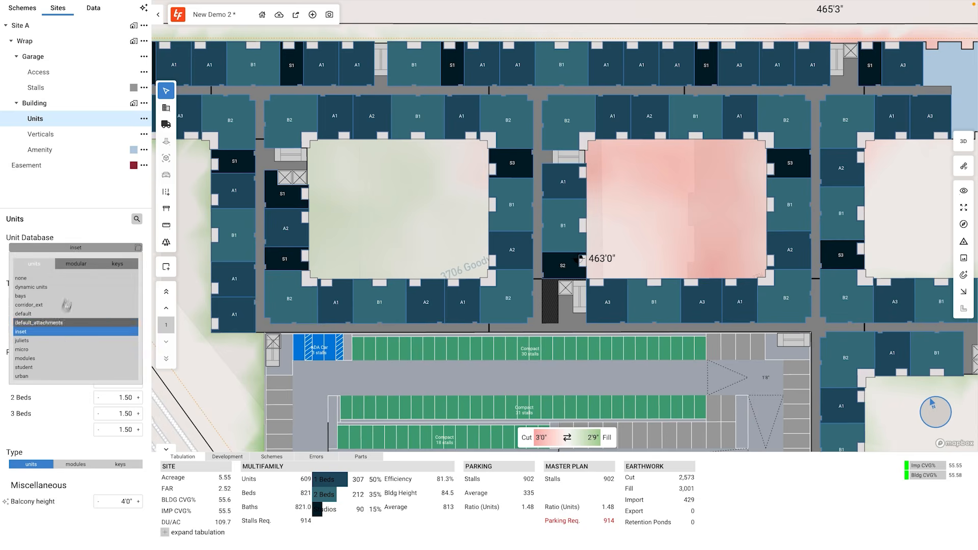
{"action": "left_click", "coordinate": [37, 369]}
{"action": "left_click", "coordinate": [76, 247]}
{"action": "left_click", "coordinate": [39, 290]}
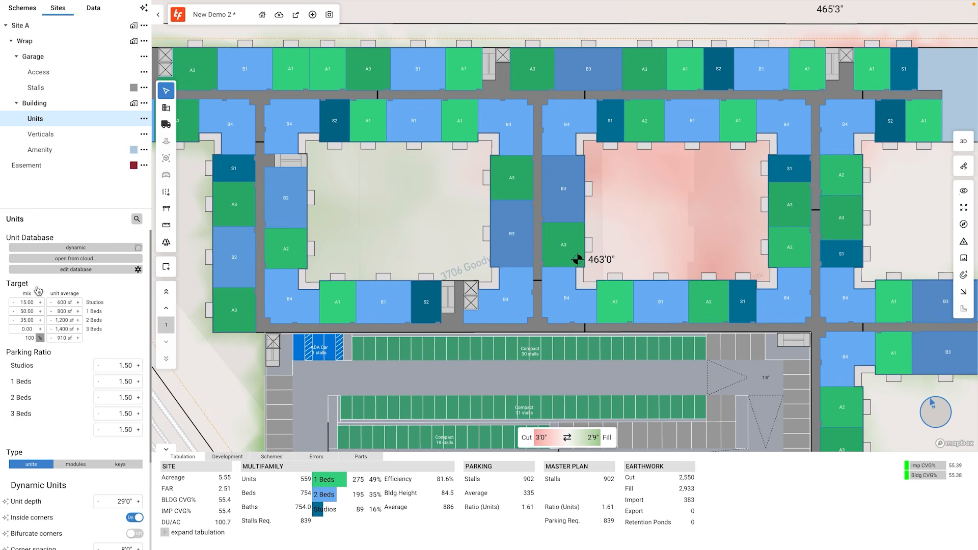
Set the unit mix target to 19% studios and 46% one-bedroom units.
{"action": "left_click", "coordinate": [40, 303]}
{"action": "left_click", "coordinate": [40, 303]}
{"action": "left_click", "coordinate": [40, 302]}
{"action": "left_click", "coordinate": [40, 302]}
{"action": "left_click", "coordinate": [14, 312]}
{"action": "left_click", "coordinate": [13, 311]}
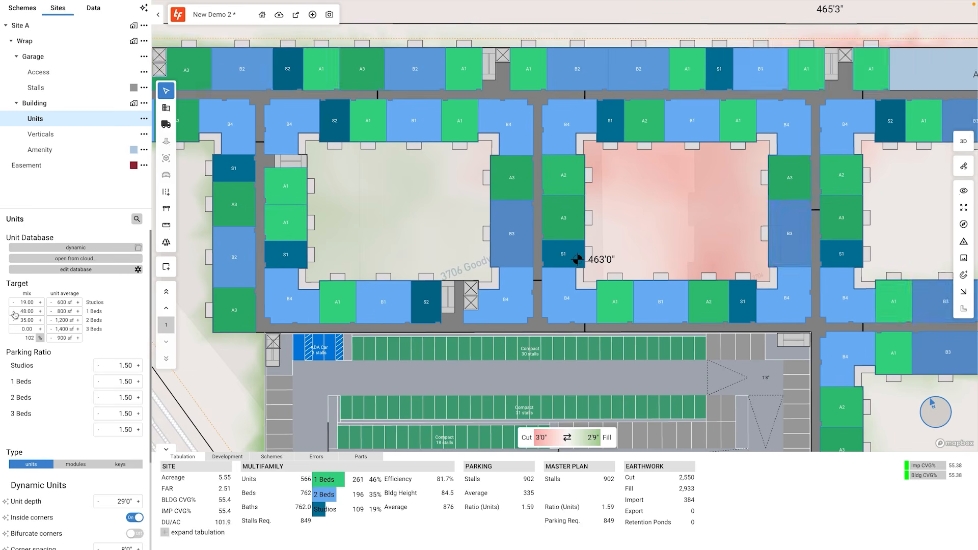
{"action": "left_click", "coordinate": [13, 312]}
{"action": "left_click", "coordinate": [14, 312]}
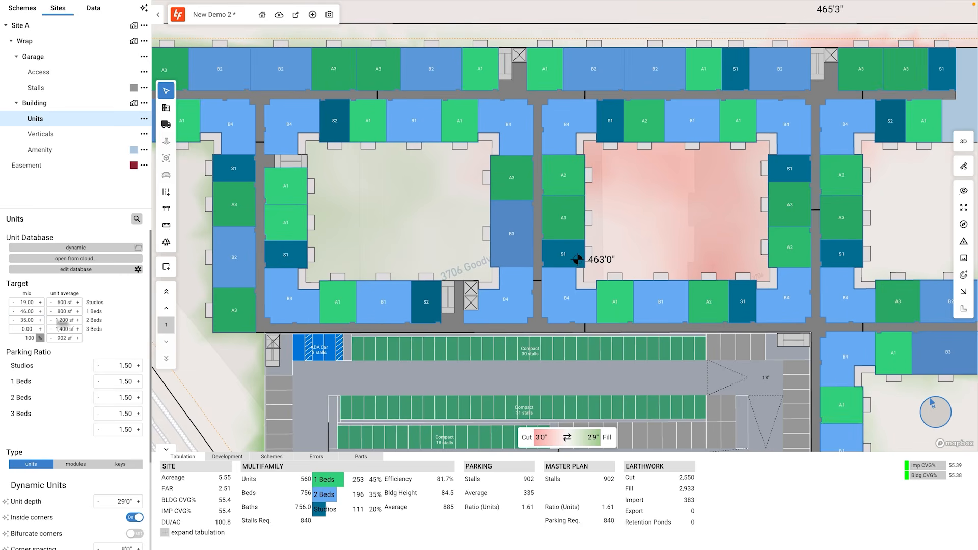
Move the amenity space to the end of the building's east wing.
{"action": "scroll", "coordinate": [402, 251], "scroll_direction": "down", "scroll_amount": 5}
{"action": "left_click", "coordinate": [743, 184]}
{"action": "left_click_drag", "start_coordinate": [794, 173], "coordinate": [770, 293]}
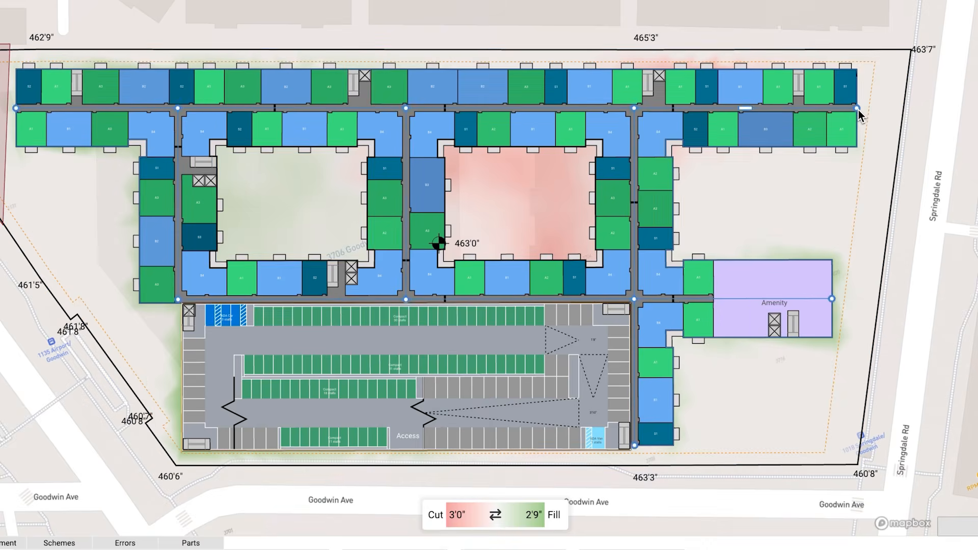
{"action": "left_click_drag", "start_coordinate": [858, 109], "coordinate": [773, 110]}
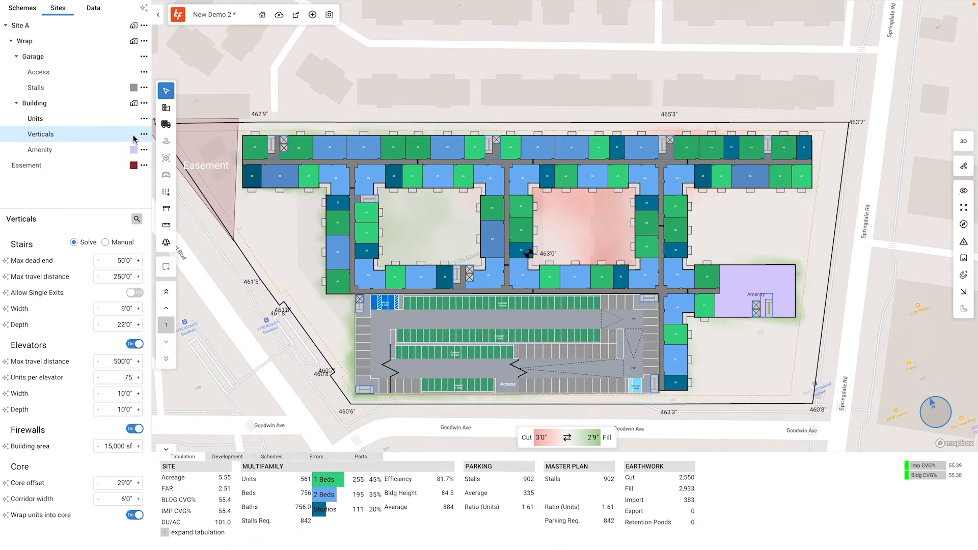
Draw a retail building along the site's east side.
{"action": "left_click", "coordinate": [23, 25]}
{"action": "left_click", "coordinate": [167, 158]}
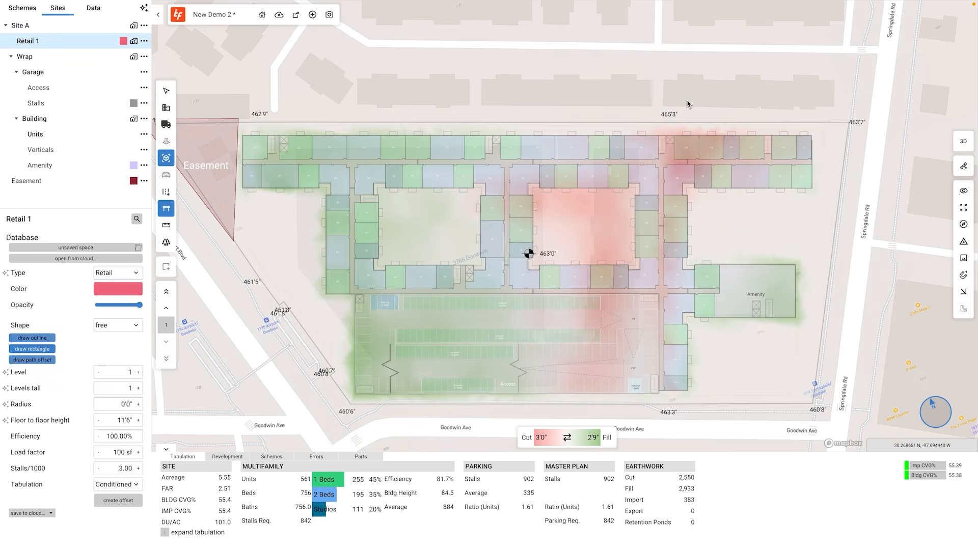
{"action": "left_click", "coordinate": [870, 426]}
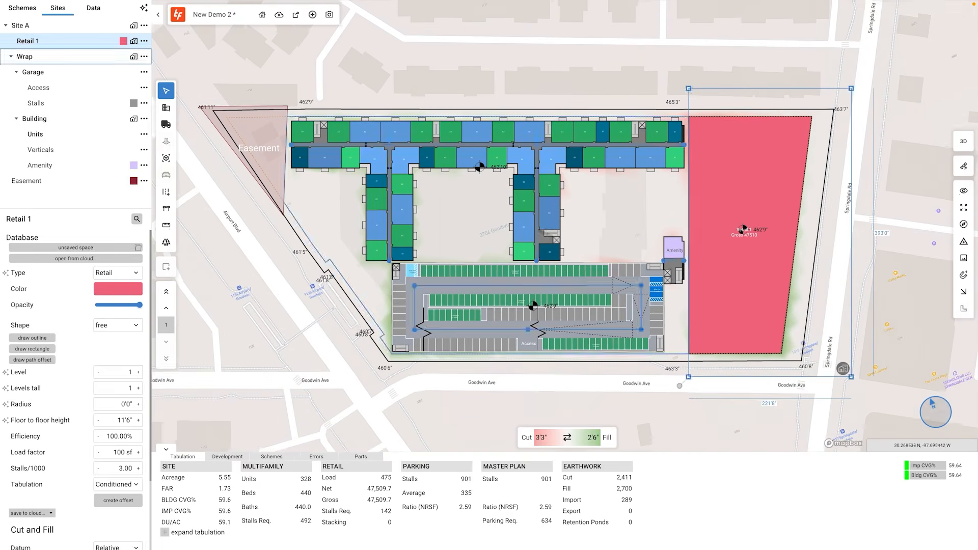
Apply a retail-with-parking preset to the east parcel and adjust its parcel and building footprint.
{"action": "left_click", "coordinate": [133, 40]}
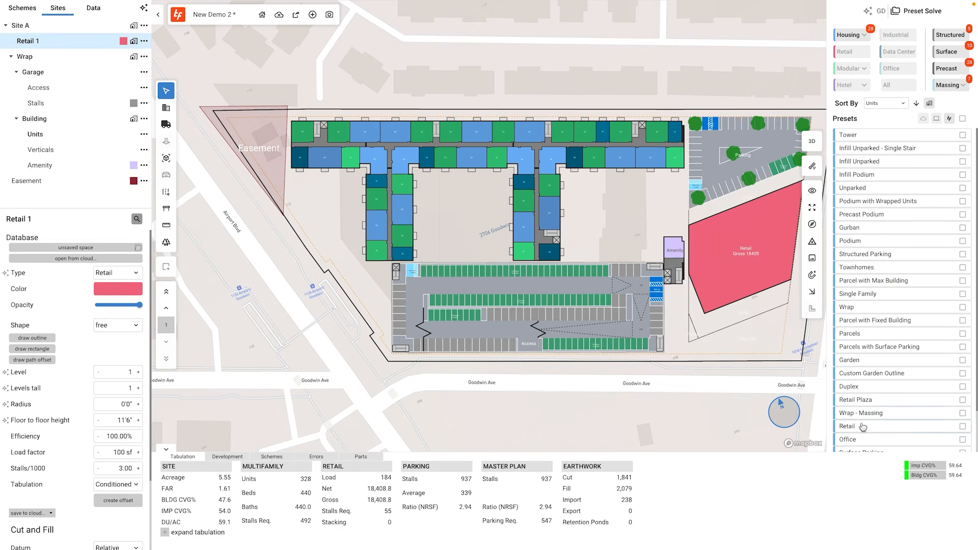
{"action": "left_click", "coordinate": [895, 285]}
{"action": "left_click", "coordinate": [756, 253]}
{"action": "left_click_drag", "start_coordinate": [663, 230], "coordinate": [672, 186]}
{"action": "left_click_drag", "start_coordinate": [780, 236], "coordinate": [764, 309]}
{"action": "left_click", "coordinate": [799, 182]}
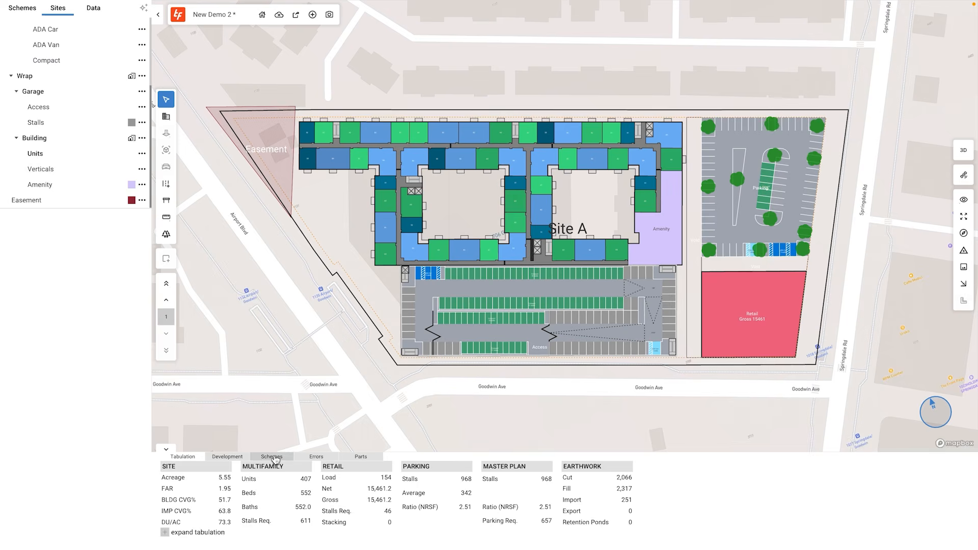
Save the current layout as a scheme and relocate the retail parcel to the site's west corner.
{"action": "left_click", "coordinate": [273, 458]}
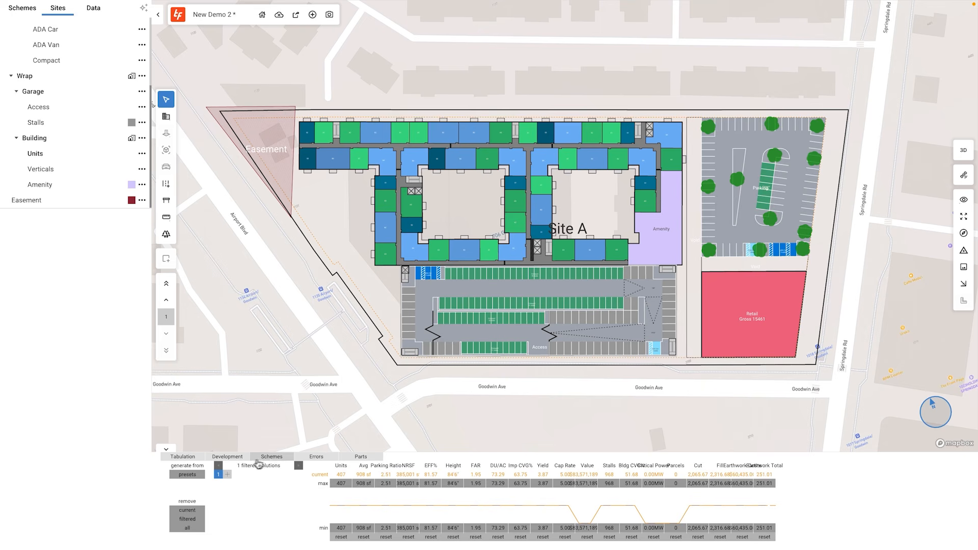
{"action": "left_click", "coordinate": [227, 475]}
{"action": "left_click", "coordinate": [723, 268]}
{"action": "left_click_drag", "start_coordinate": [695, 394], "coordinate": [275, 382]}
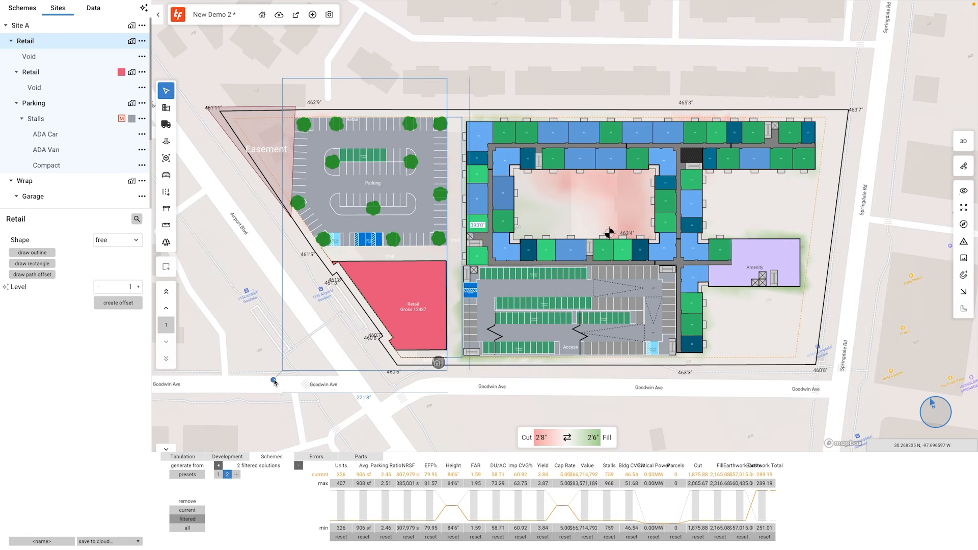
Duplicate the first scheme as a third scheme and narrow the garage from its east edge.
{"action": "left_click", "coordinate": [218, 474]}
{"action": "left_click", "coordinate": [236, 474]}
{"action": "left_click", "coordinate": [537, 330]}
{"action": "left_click", "coordinate": [674, 310]}
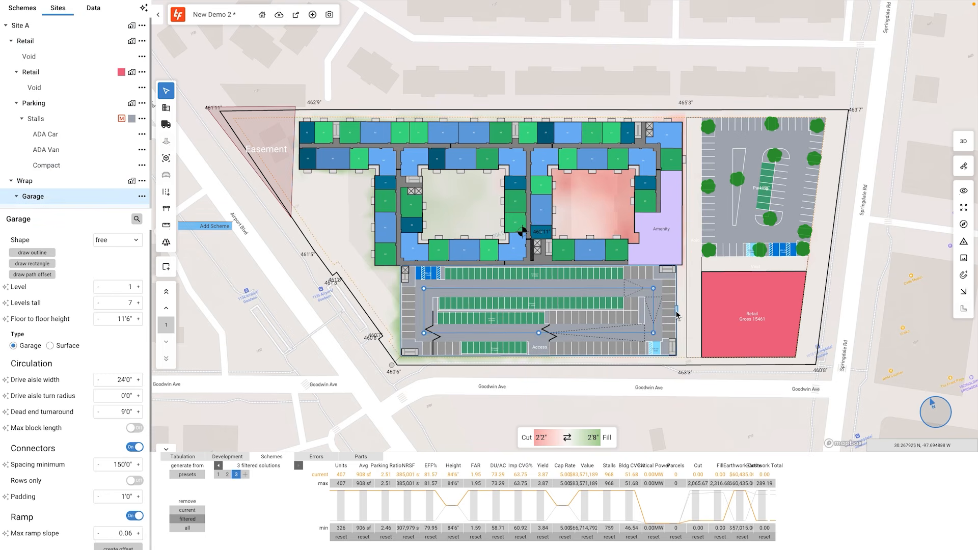
{"action": "left_click_drag", "start_coordinate": [676, 312], "coordinate": [611, 313]}
Compare the three saved schemes in the 3D view.
{"action": "left_click", "coordinate": [218, 475]}
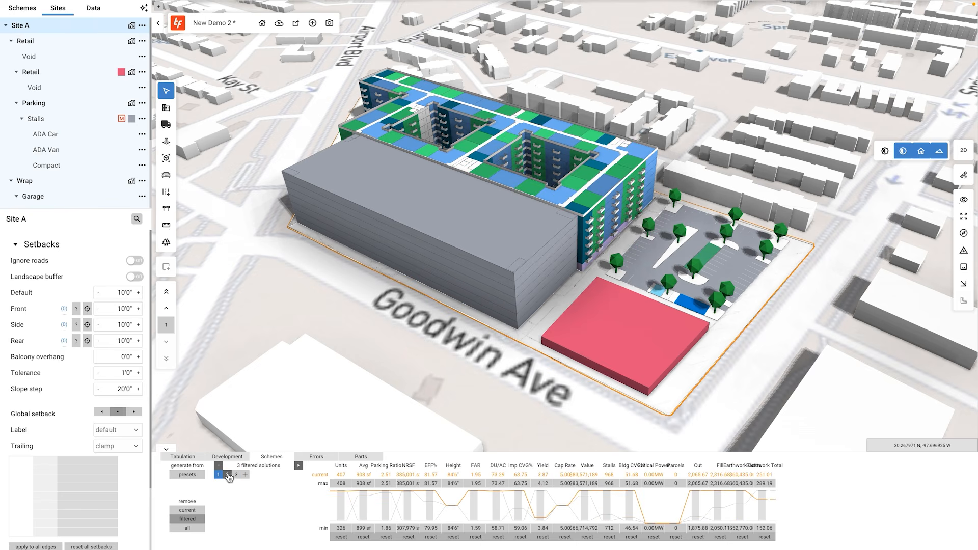
{"action": "left_click", "coordinate": [228, 474]}
{"action": "left_click", "coordinate": [236, 474]}
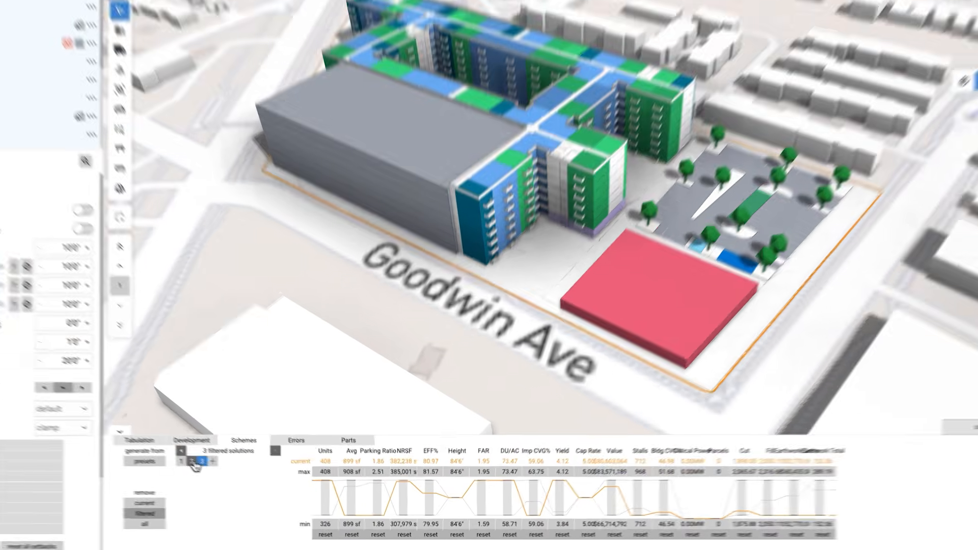
{"action": "left_click", "coordinate": [228, 475]}
{"action": "left_click", "coordinate": [105, 435]}
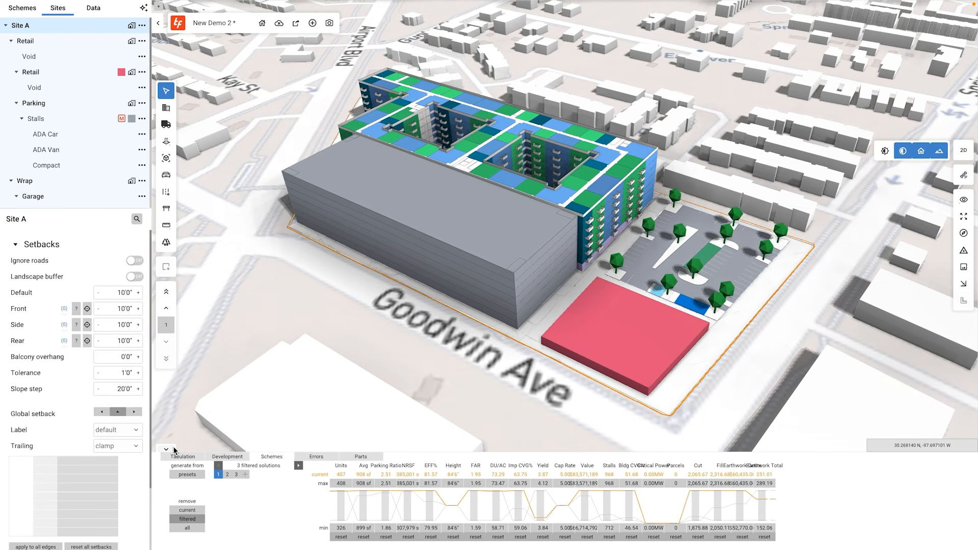
{"action": "scroll", "coordinate": [134, 497], "scroll_direction": "down", "scroll_amount": 3}
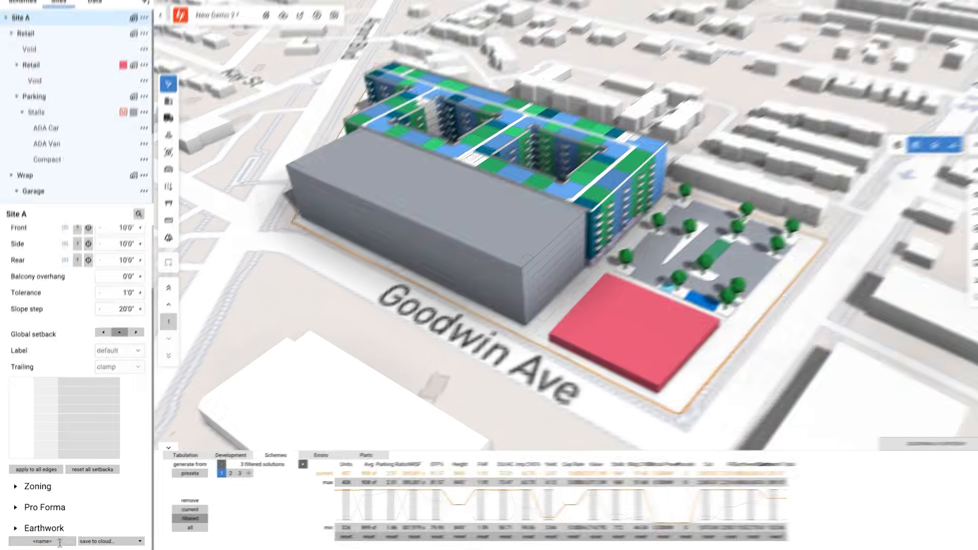
Save the current layout to the cloud under the name mixed use 1.
{"action": "left_click", "coordinate": [58, 543]}
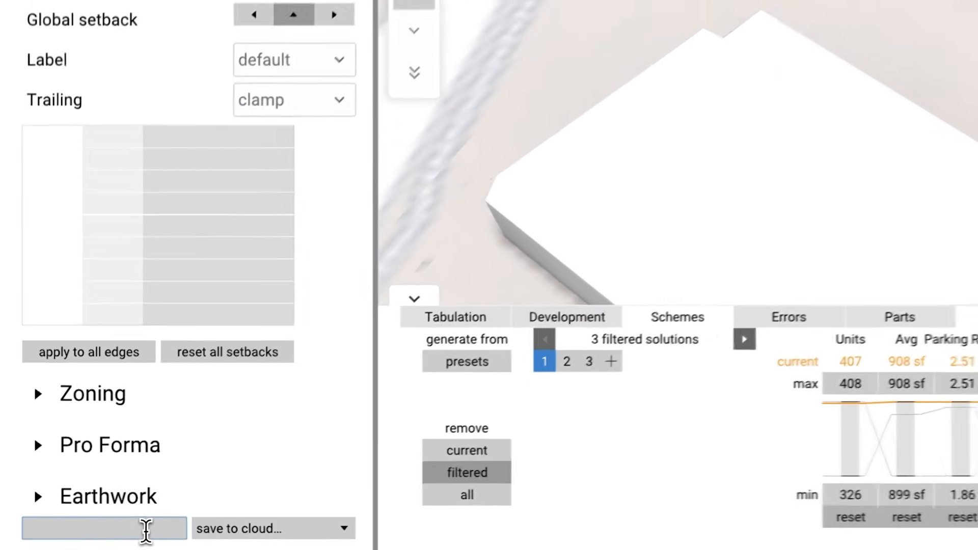
{"action": "type", "text": "mixed use 1"}
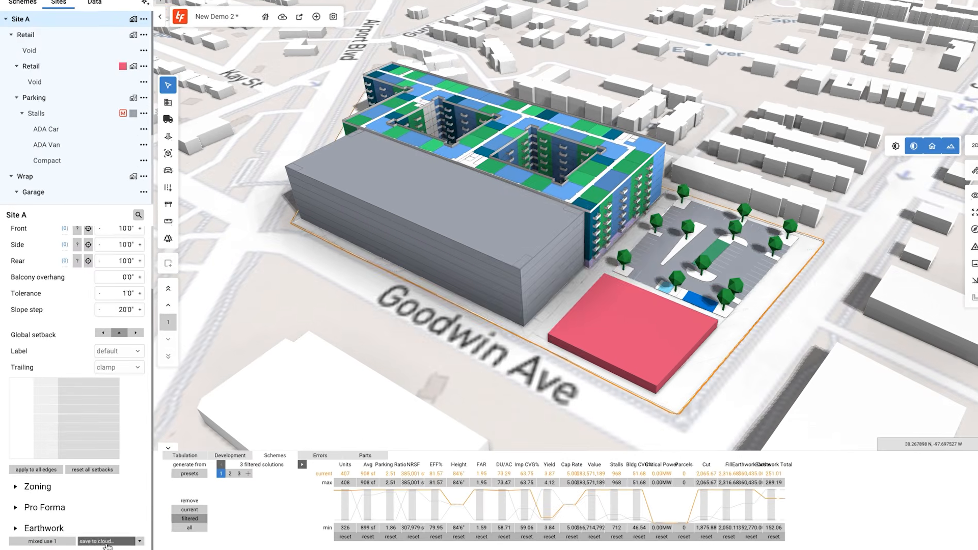
{"action": "key", "text": "Return"}
{"action": "left_click", "coordinate": [627, 340]}
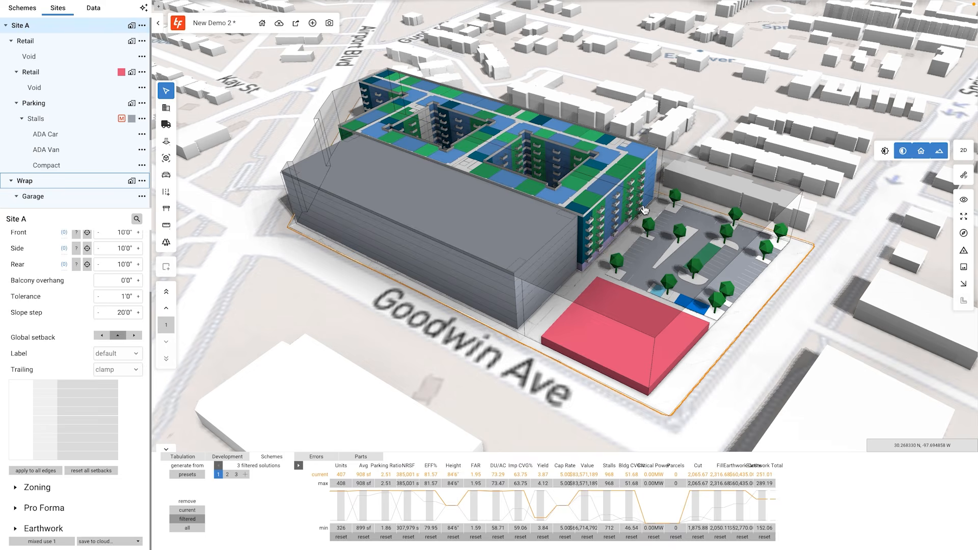
{"action": "left_click", "coordinate": [831, 309]}
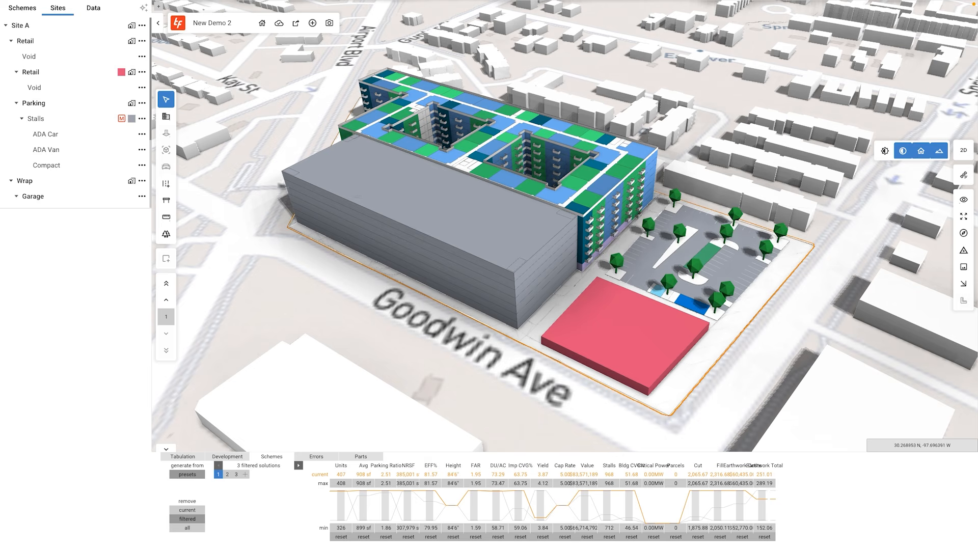
Open generative design and filter housing solutions to 250–500 units with a parking ratio of at least 1.
{"action": "left_click", "coordinate": [119, 184]}
{"action": "left_click", "coordinate": [144, 9]}
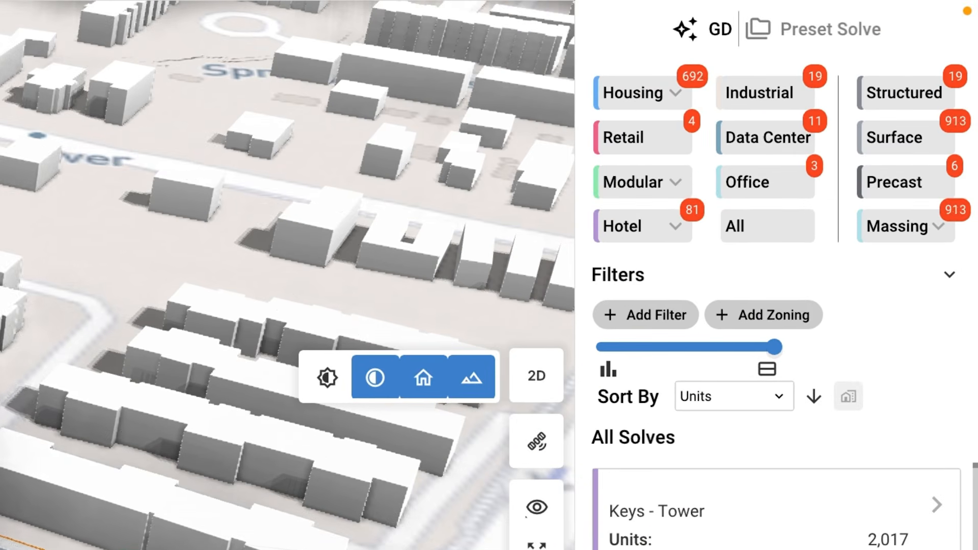
{"action": "left_click", "coordinate": [680, 321]}
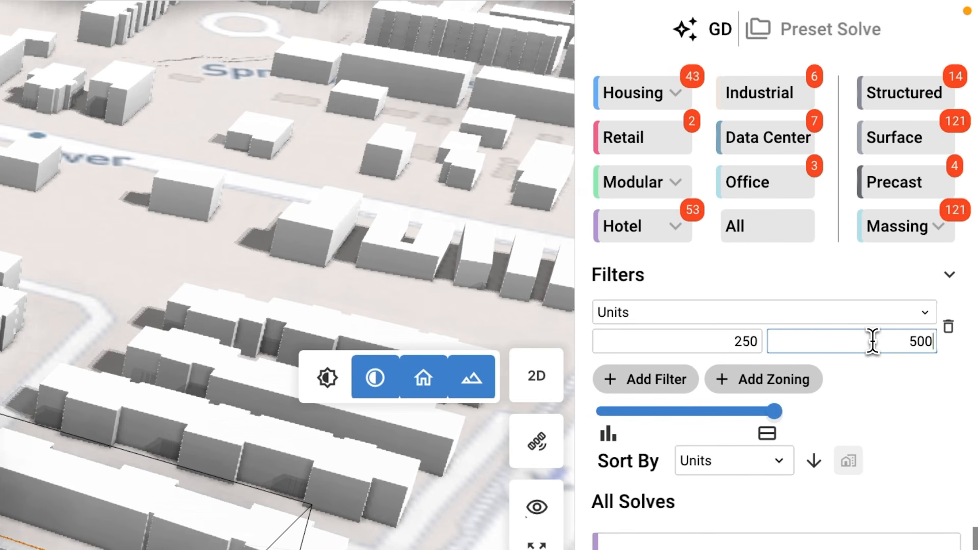
{"action": "left_click", "coordinate": [680, 381]}
{"action": "left_click", "coordinate": [683, 383]}
{"action": "left_click", "coordinate": [637, 423]}
{"action": "left_click", "coordinate": [721, 406]}
{"action": "type", "text": "1"}
{"action": "left_click", "coordinate": [655, 99]}
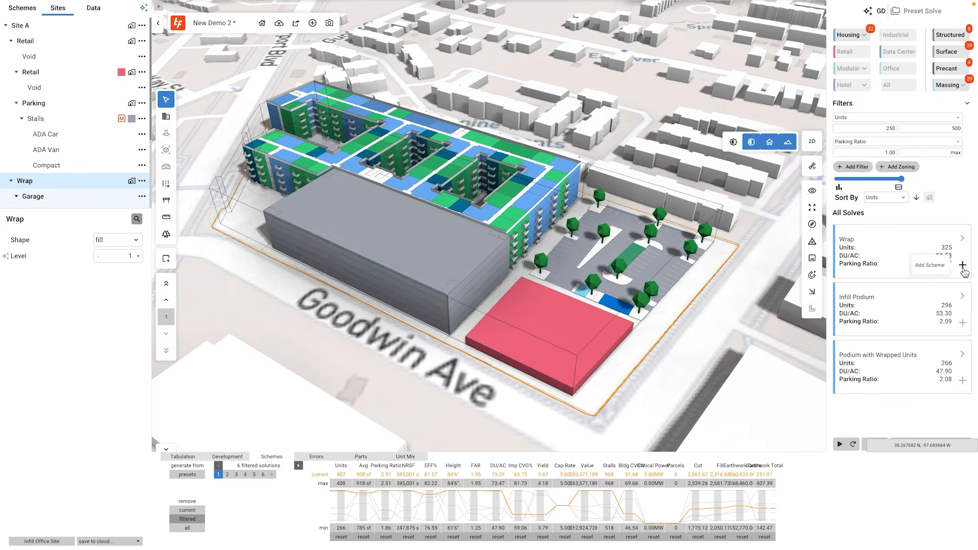
Add the Wrap solution as a new scheme and switch among the saved schemes.
{"action": "left_click", "coordinate": [962, 265]}
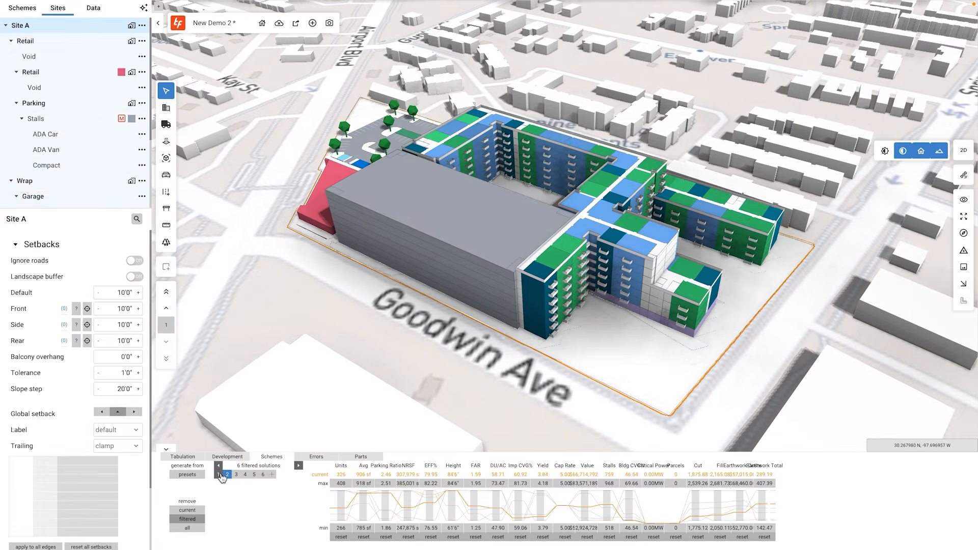
{"action": "left_click", "coordinate": [221, 477]}
{"action": "left_click", "coordinate": [247, 477]}
{"action": "left_click", "coordinate": [237, 478]}
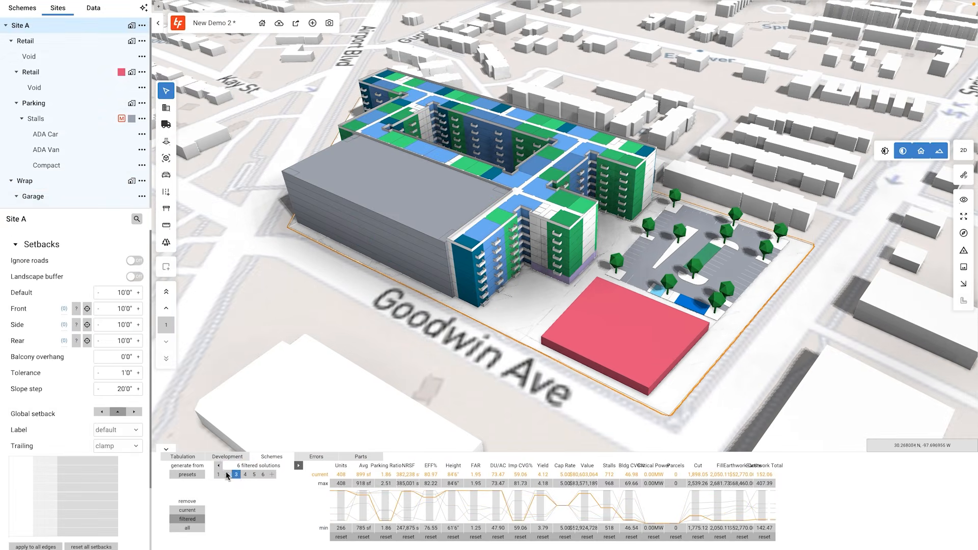
Review the expanded tabulation's unit mix and the development summary for the current scheme.
{"action": "left_click", "coordinate": [183, 456]}
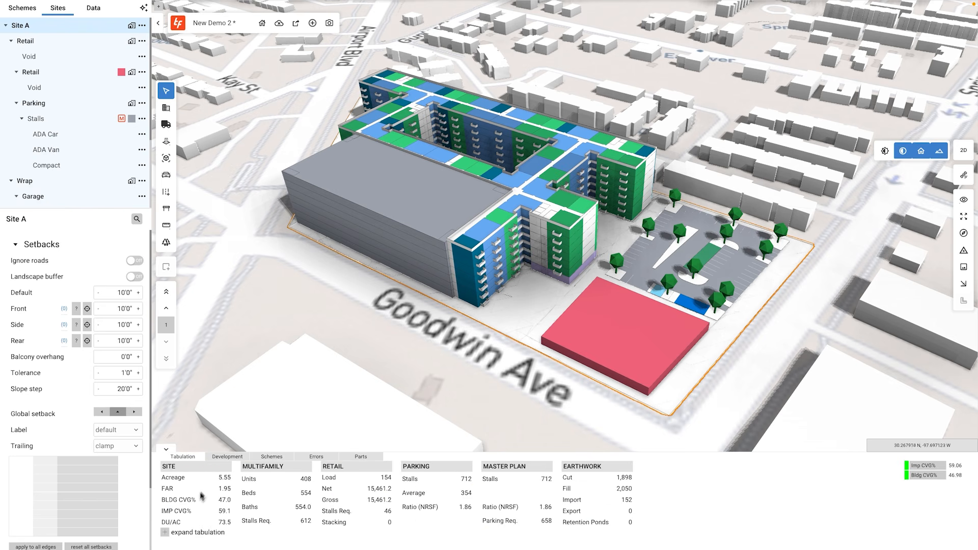
{"action": "left_click", "coordinate": [165, 533]}
{"action": "scroll", "coordinate": [205, 508], "scroll_direction": "down", "scroll_amount": 5}
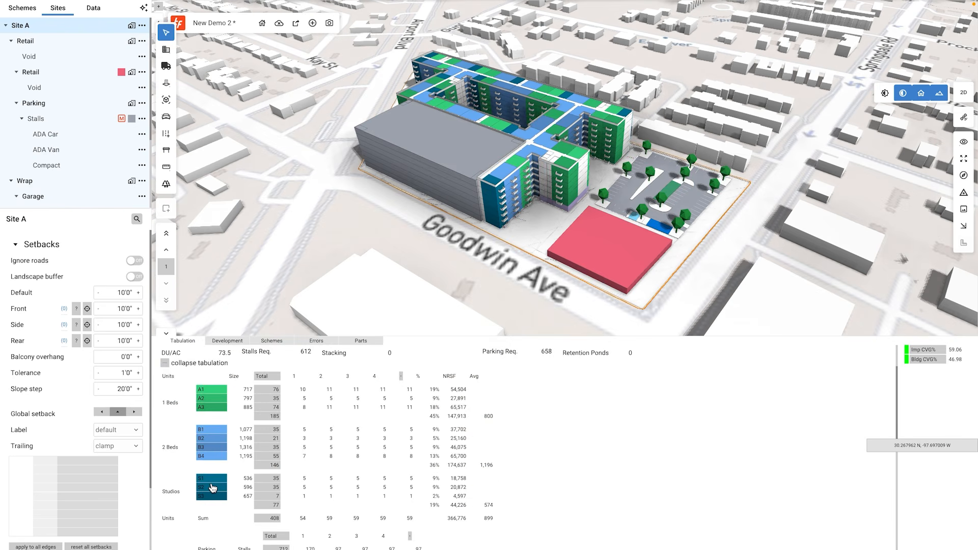
{"action": "scroll", "coordinate": [218, 480], "scroll_direction": "up", "scroll_amount": 4}
{"action": "scroll", "coordinate": [218, 480], "scroll_direction": "up", "scroll_amount": 1}
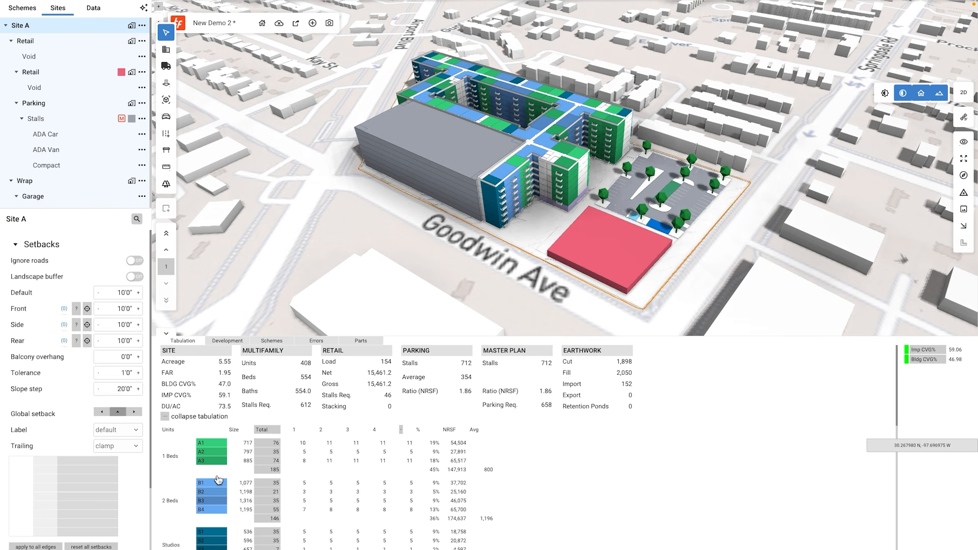
{"action": "left_click", "coordinate": [233, 342]}
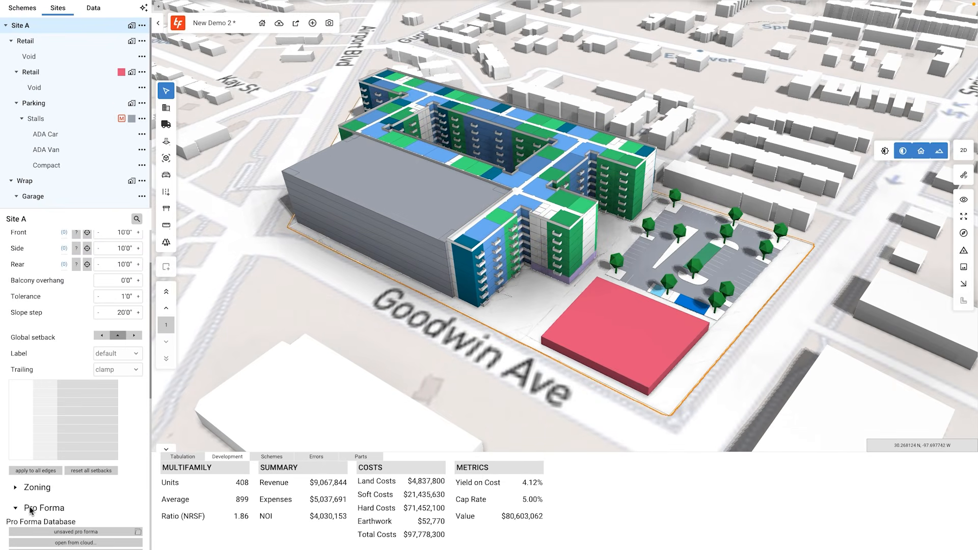
Open the pro forma, raise the 1 Beds rent to $2.16 per NRSF per month, and return to the building.
{"action": "scroll", "coordinate": [27, 508], "scroll_direction": "down", "scroll_amount": 2}
{"action": "left_click", "coordinate": [54, 500]}
{"action": "left_click", "coordinate": [284, 45]}
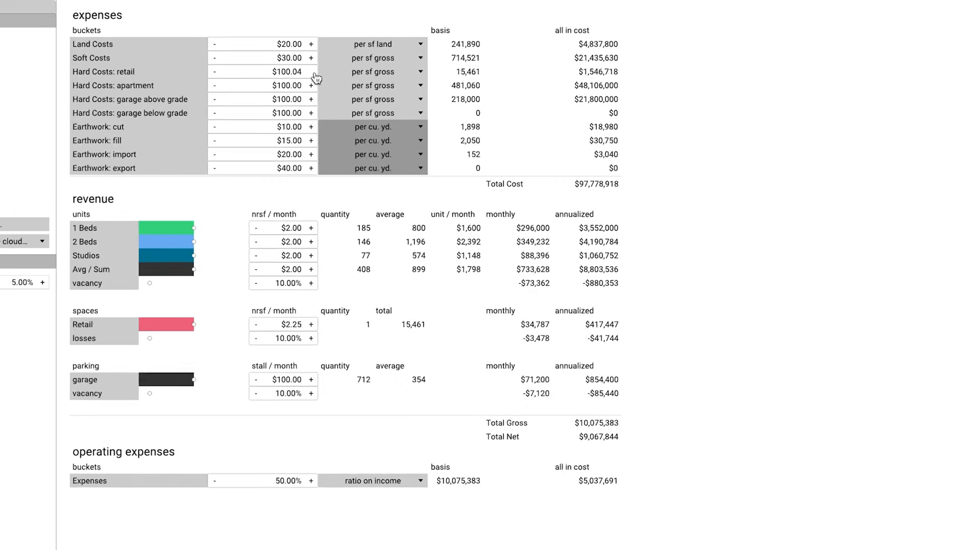
{"action": "left_click", "coordinate": [312, 73]}
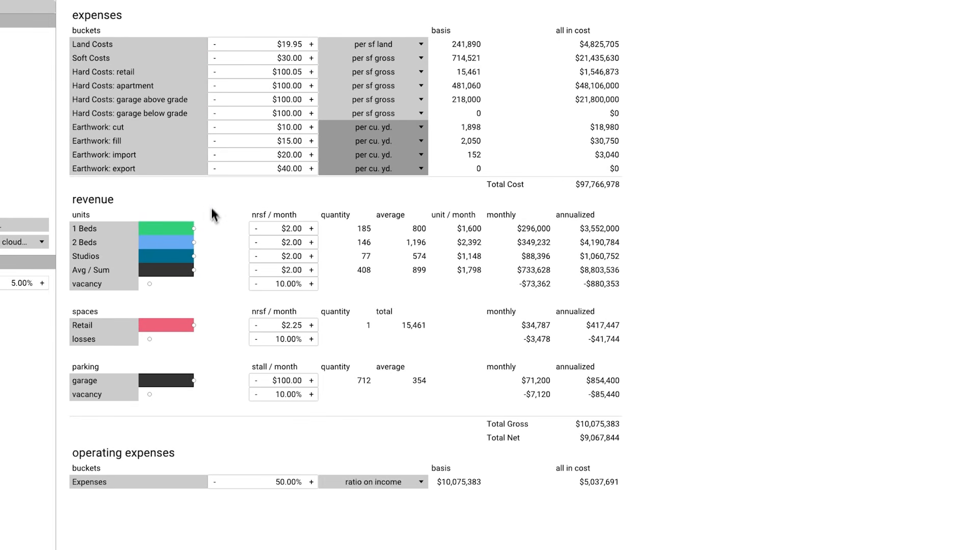
{"action": "mouse_move", "coordinate": [194, 231]}
{"action": "left_mouse_down"}
{"action": "mouse_move", "coordinate": [177, 230]}
{"action": "mouse_move", "coordinate": [189, 236]}
{"action": "left_mouse_up"}
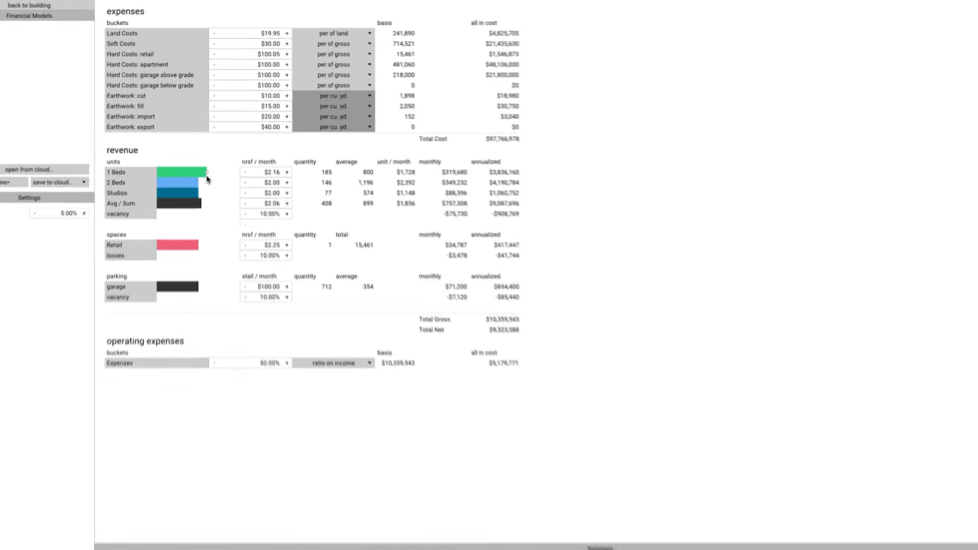
{"action": "left_click", "coordinate": [97, 6]}
Open the project in the web app and switch to the Financial cost model view.
{"action": "mouse_move", "coordinate": [296, 23]}
{"action": "left_click", "coordinate": [292, 80]}
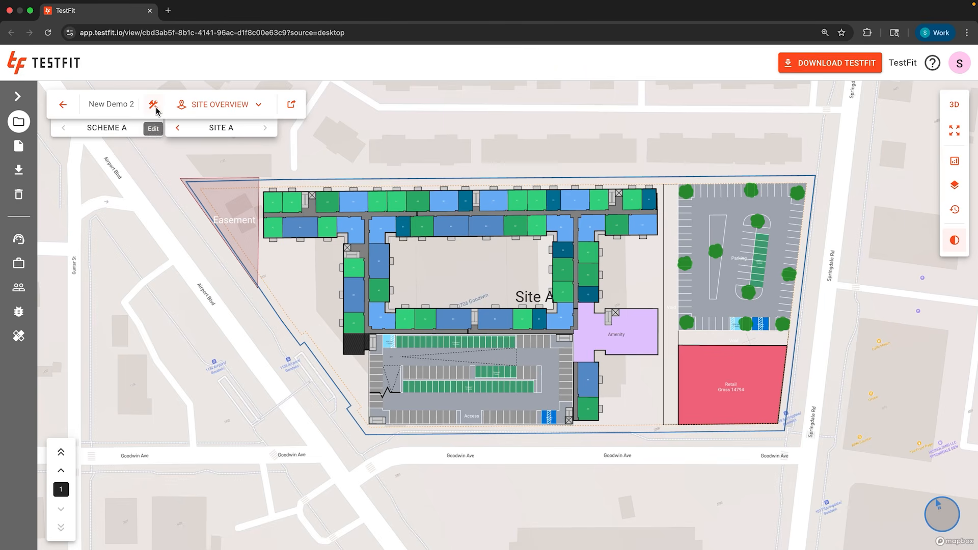
{"action": "left_click", "coordinate": [214, 106]}
{"action": "left_click", "coordinate": [212, 183]}
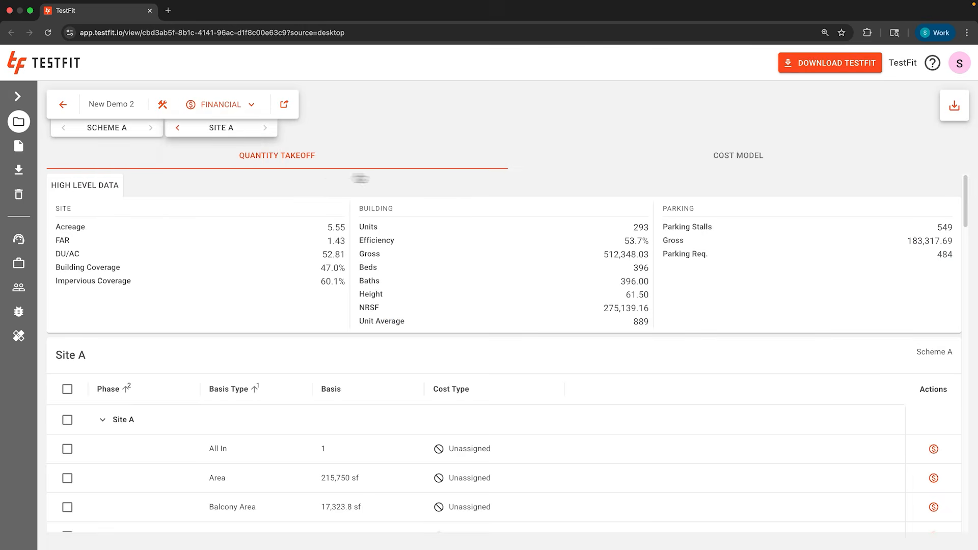
{"action": "left_click", "coordinate": [634, 162]}
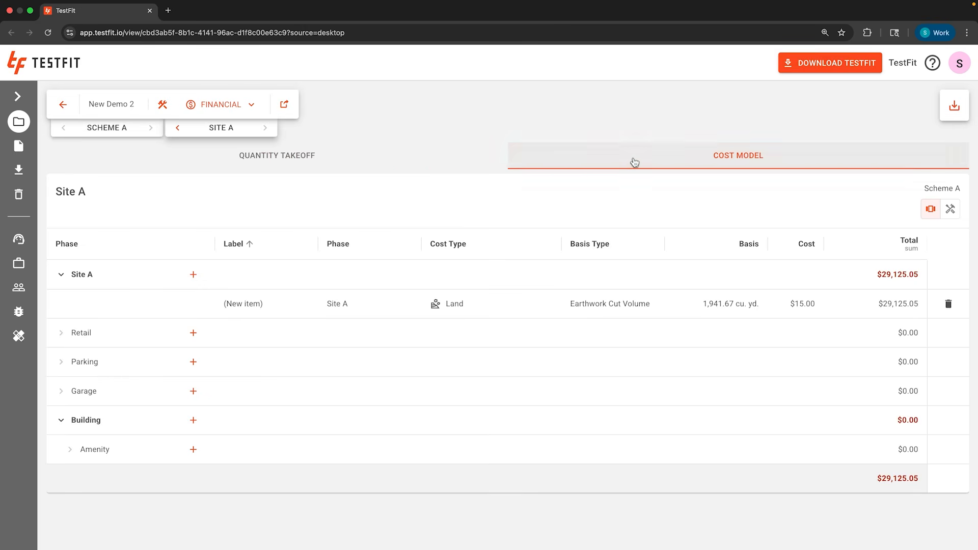
Switch to the Reports view showing the overview sheet of the site plan.
{"action": "left_click", "coordinate": [249, 109]}
{"action": "left_click", "coordinate": [240, 164]}
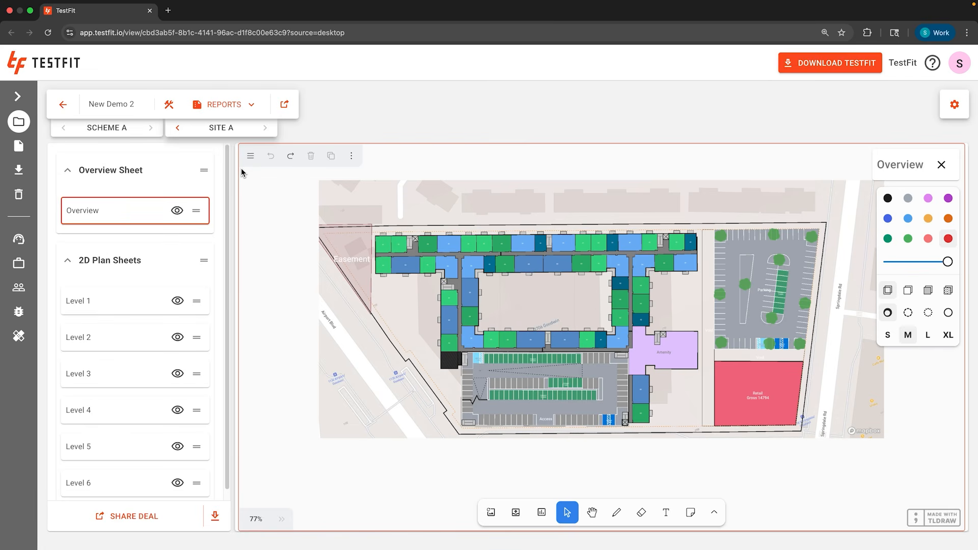
{"action": "left_click", "coordinate": [541, 512]}
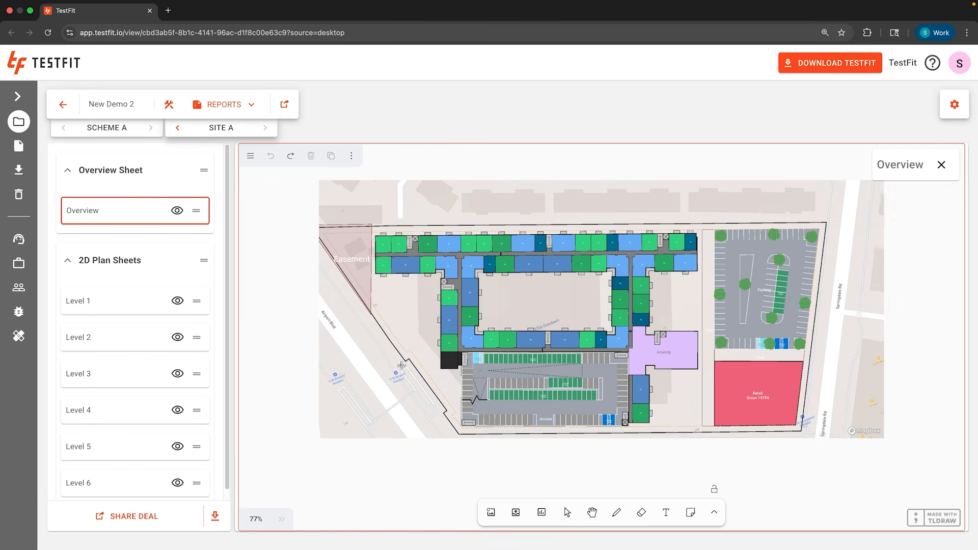
{"action": "left_click", "coordinate": [401, 364]}
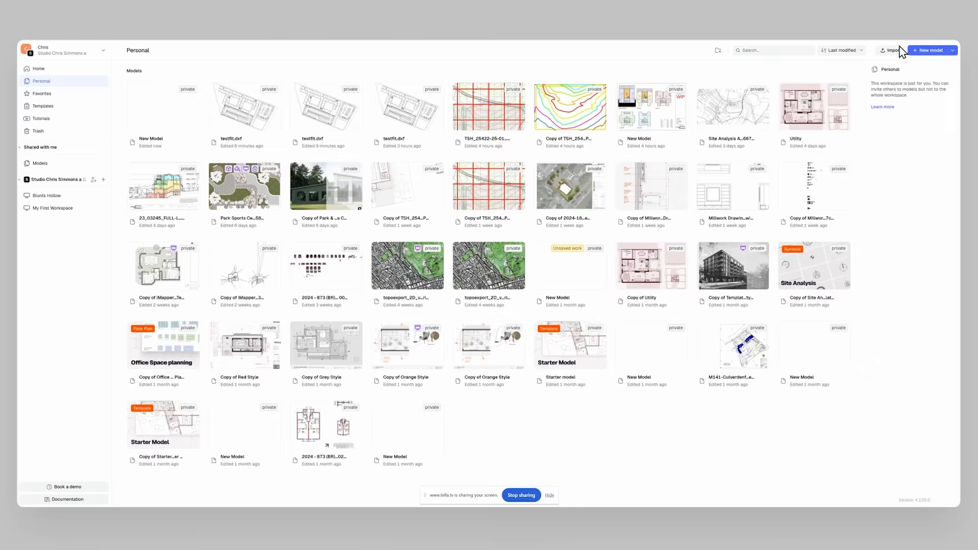
Import the testfit.dxf file as a new DWG/DXF model.
{"action": "left_click", "coordinate": [892, 50]}
{"action": "scroll", "coordinate": [301, 148], "scroll_direction": "down", "scroll_amount": 5}
{"action": "left_click", "coordinate": [305, 66]}
{"action": "left_click", "coordinate": [384, 246]}
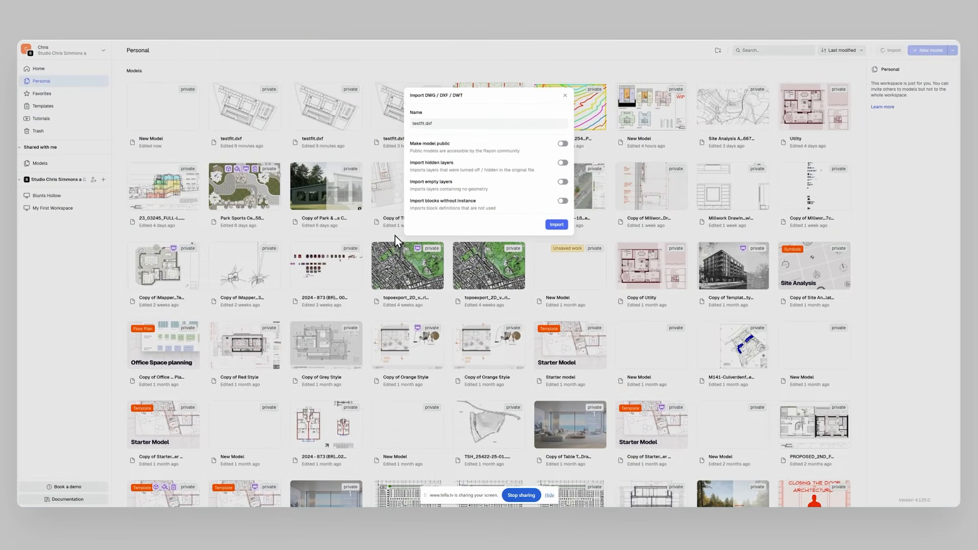
{"action": "left_click", "coordinate": [556, 226]}
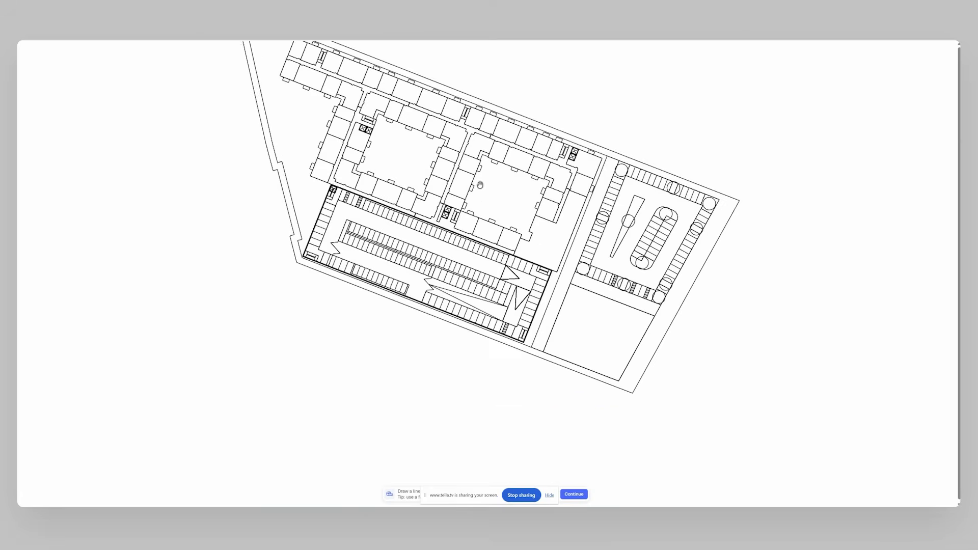
Draw a scale reference along a parking stall edge and continue the import.
{"action": "scroll", "coordinate": [428, 306], "scroll_direction": "up", "scroll_amount": 5}
{"action": "left_click", "coordinate": [428, 308]}
{"action": "left_click", "coordinate": [445, 316]}
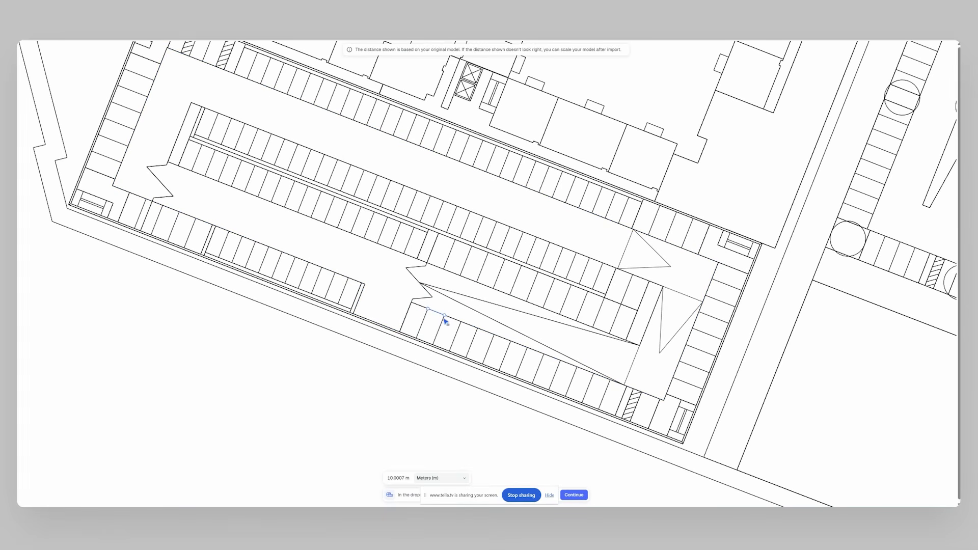
{"action": "left_click", "coordinate": [566, 496]}
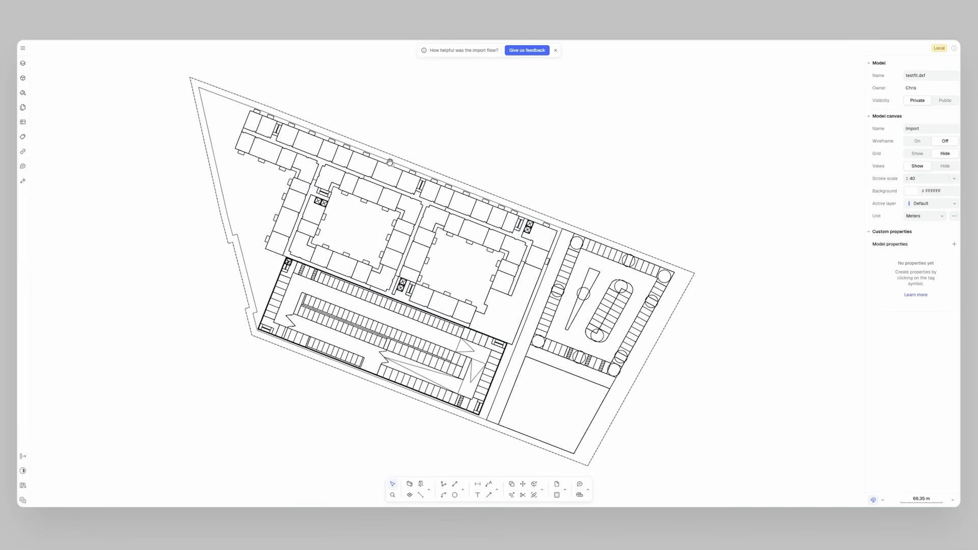
Start the shape fill command and fill the apartment units with the Retail style.
{"action": "left_click", "coordinate": [22, 63]}
{"action": "left_click", "coordinate": [137, 90]}
{"action": "left_click", "coordinate": [78, 101]}
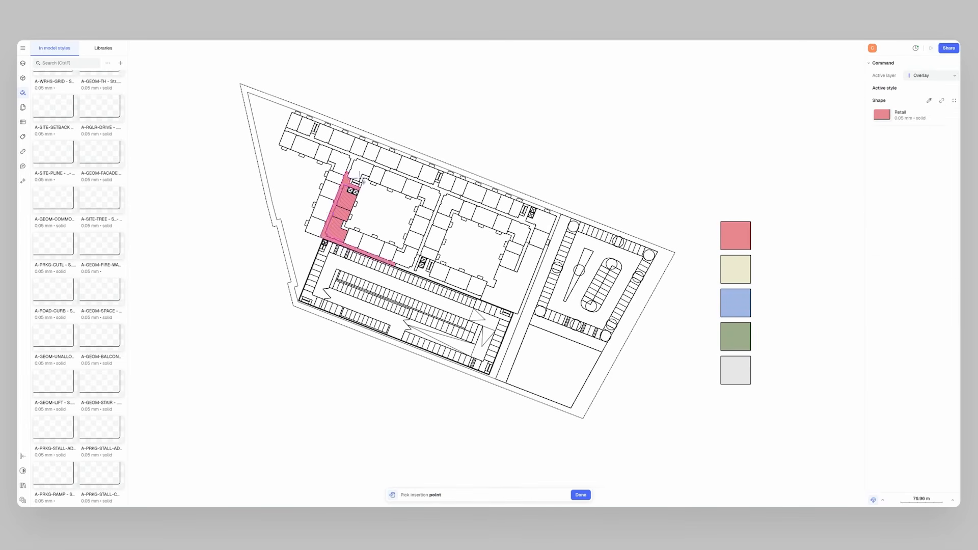
{"action": "left_click", "coordinate": [395, 182]}
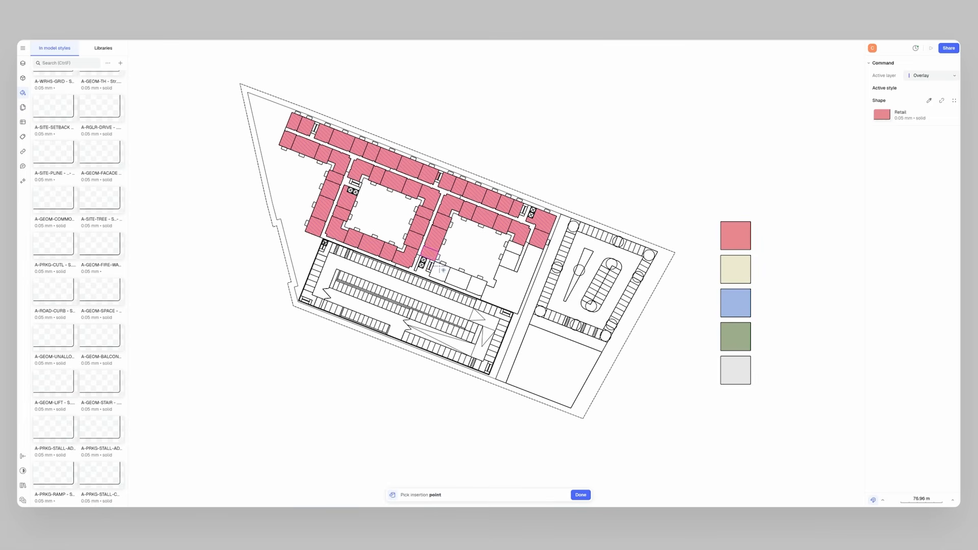
Fill the garage parking stalls with the Parking style and the amenity area with the blue style.
{"action": "left_click", "coordinate": [463, 277]}
{"action": "left_click", "coordinate": [509, 259]}
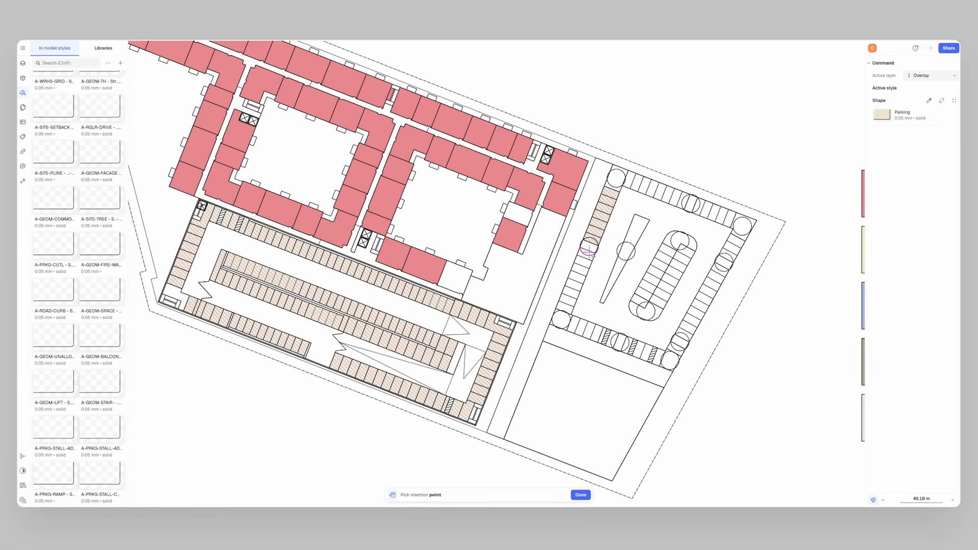
{"action": "left_click", "coordinate": [524, 276]}
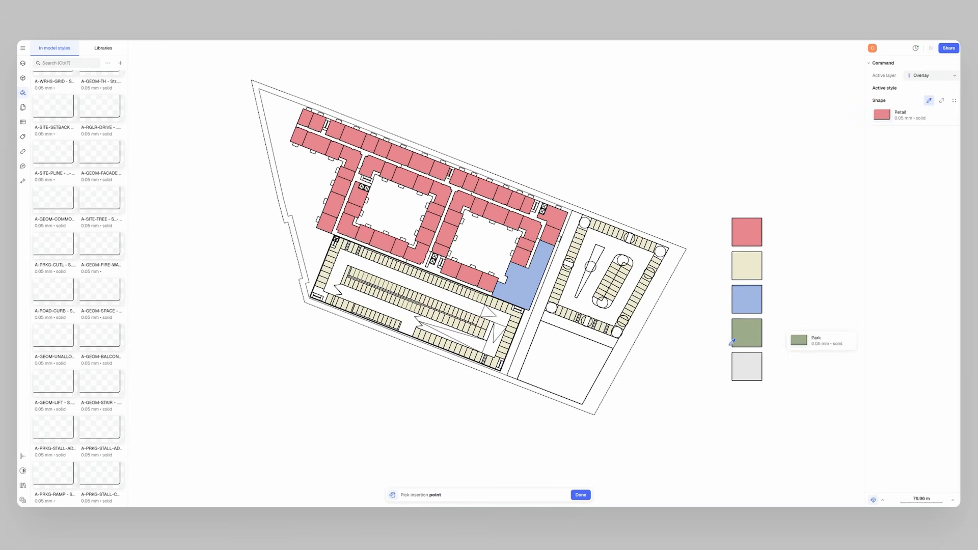
Fill the retail parcel with the Park style, then fill an area with the Circulation style.
{"action": "left_click", "coordinate": [748, 333]}
{"action": "left_click", "coordinate": [572, 348]}
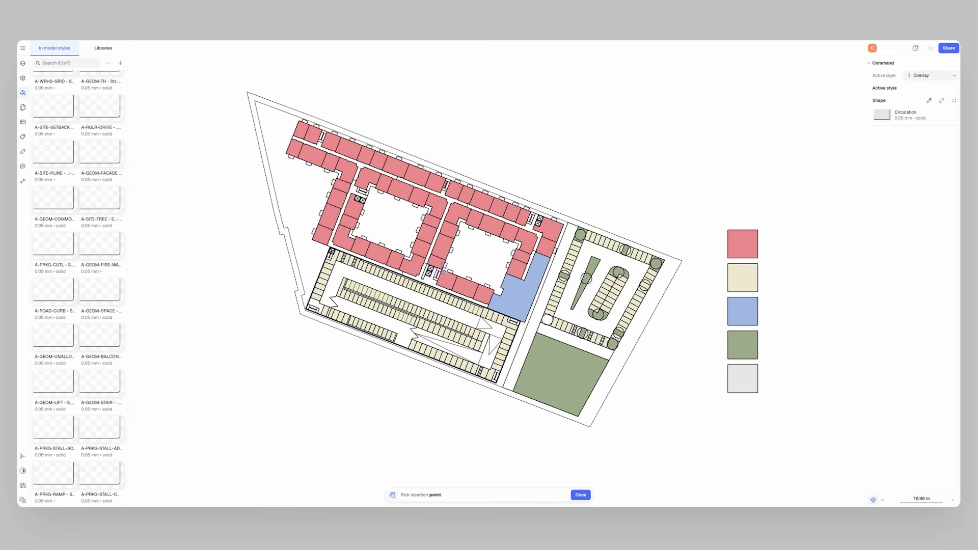
{"action": "left_click", "coordinate": [743, 378]}
{"action": "left_click", "coordinate": [307, 189]}
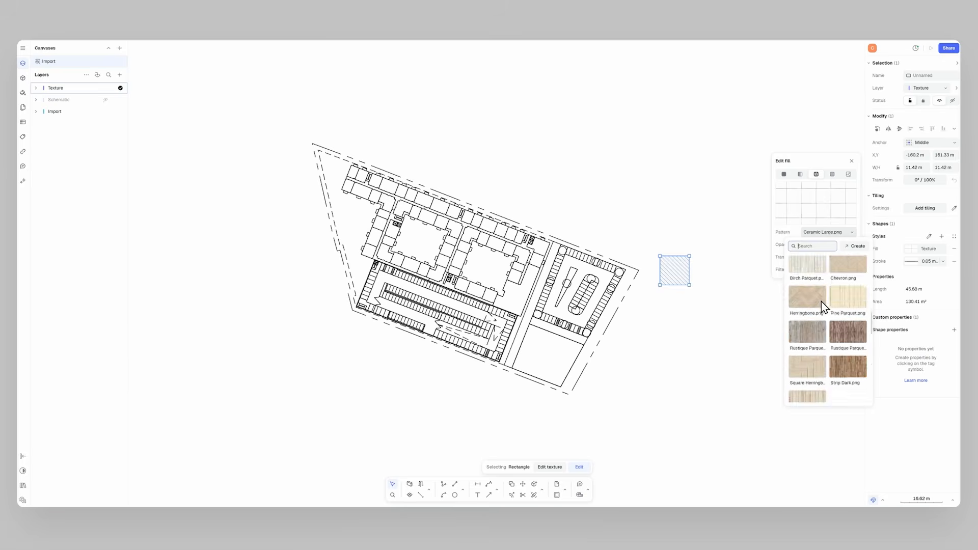
Assign Grass 1, Stone Paving and Brick Sand-lime textures to the sample rectangles' fills.
{"action": "scroll", "coordinate": [822, 306], "scroll_direction": "down", "scroll_amount": 5}
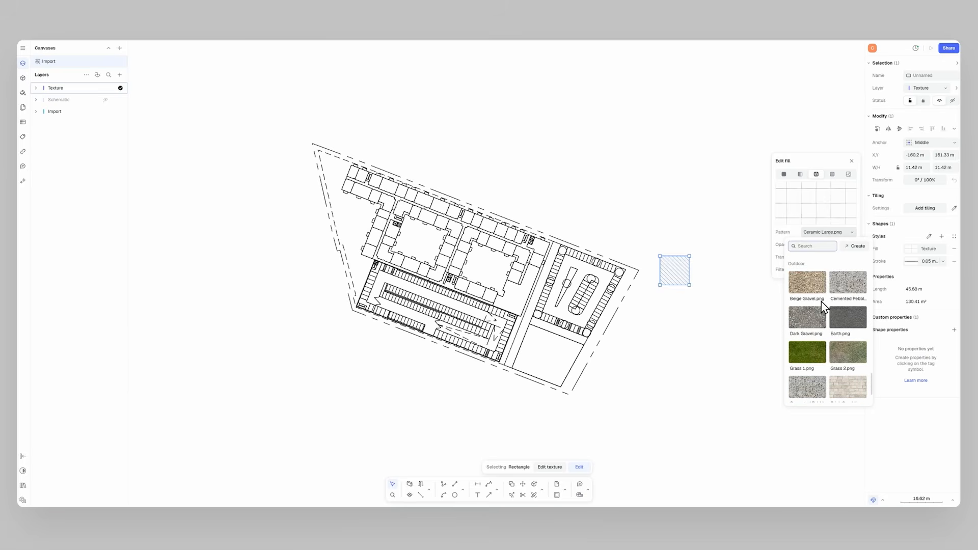
{"action": "left_click", "coordinate": [812, 352]}
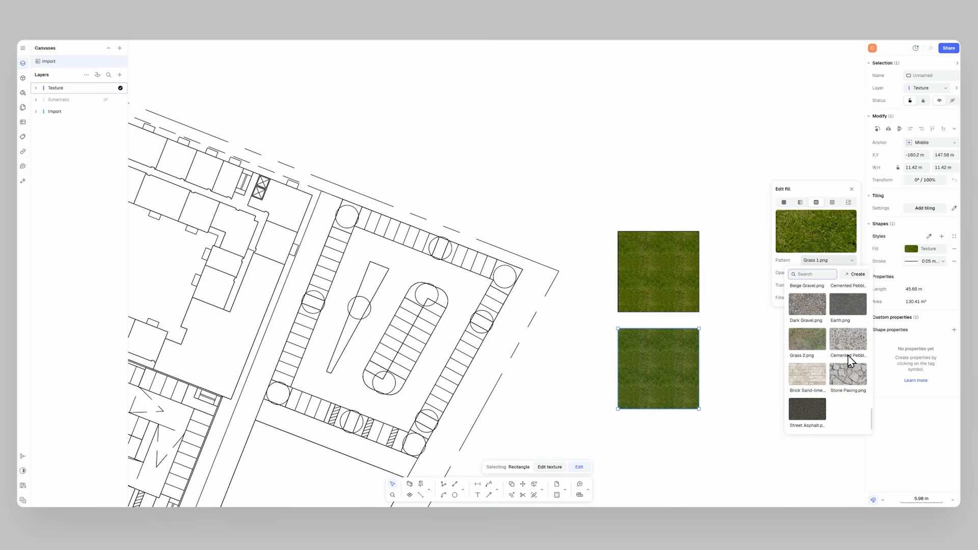
{"action": "left_click", "coordinate": [849, 383]}
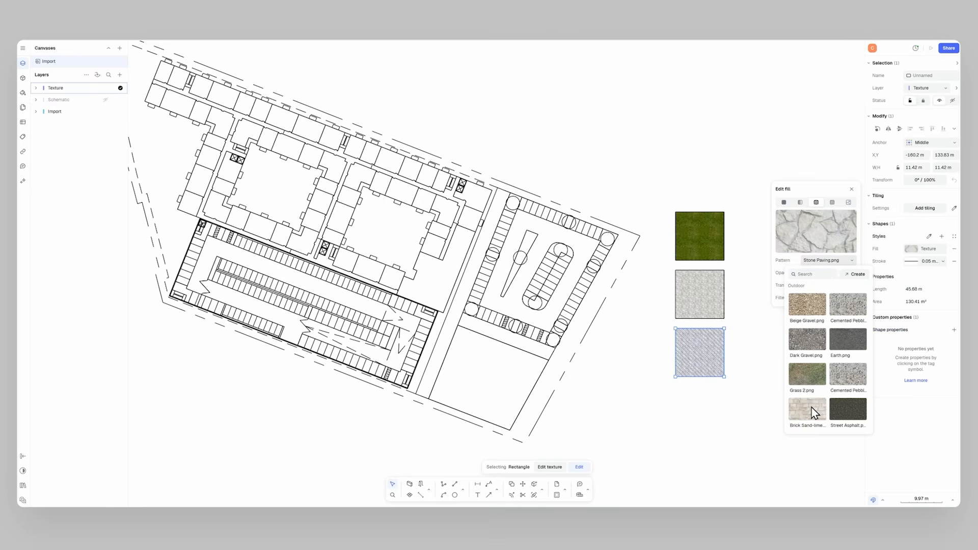
{"action": "left_click", "coordinate": [809, 410]}
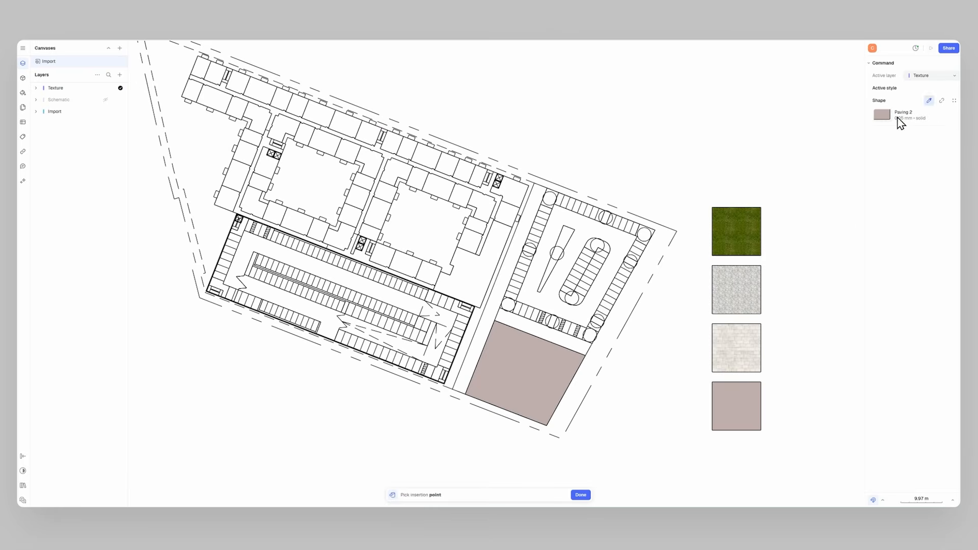
Apply the texture fills to the site's lawns, courtyards, parking areas and surrounding paving.
{"action": "left_click", "coordinate": [749, 219]}
{"action": "scroll", "coordinate": [458, 175], "scroll_direction": "up", "scroll_amount": 2}
{"action": "left_click", "coordinate": [279, 172]}
{"action": "left_click", "coordinate": [930, 101]}
{"action": "left_click", "coordinate": [779, 315]}
{"action": "left_click", "coordinate": [535, 326]}
{"action": "left_click", "coordinate": [701, 296]}
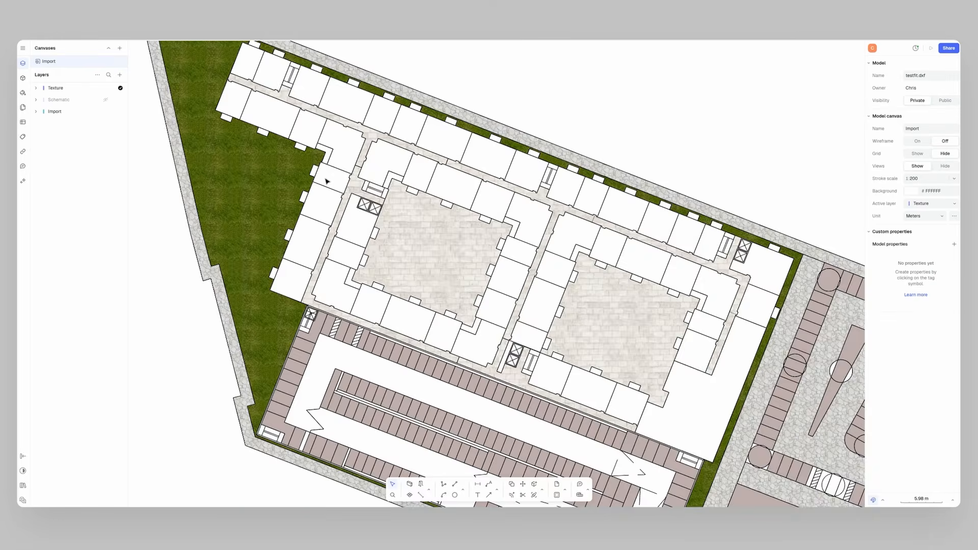
{"action": "scroll", "coordinate": [327, 181], "scroll_direction": "down", "scroll_amount": 2}
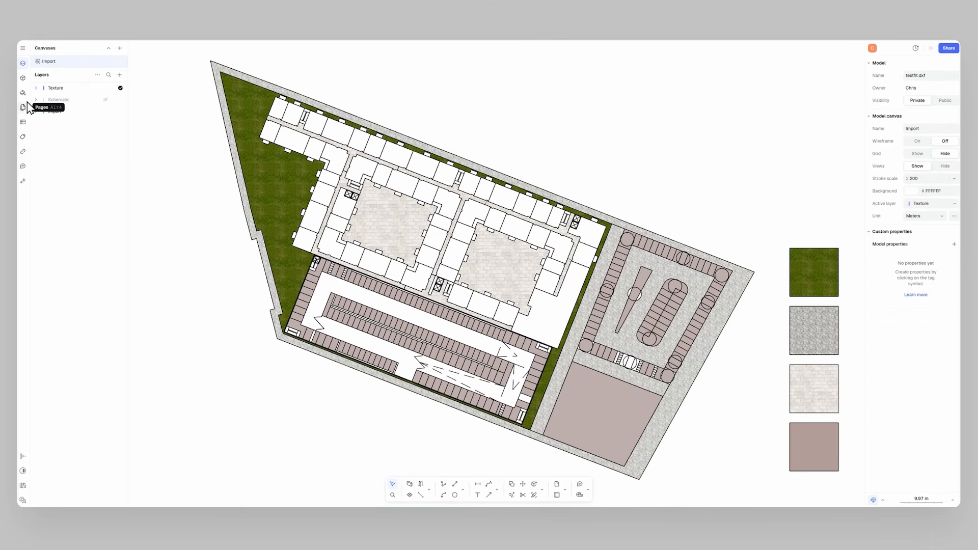
Place trees from the Vegetation block library across the site's lawns, courtyards and parking areas.
{"action": "left_click", "coordinate": [23, 78]}
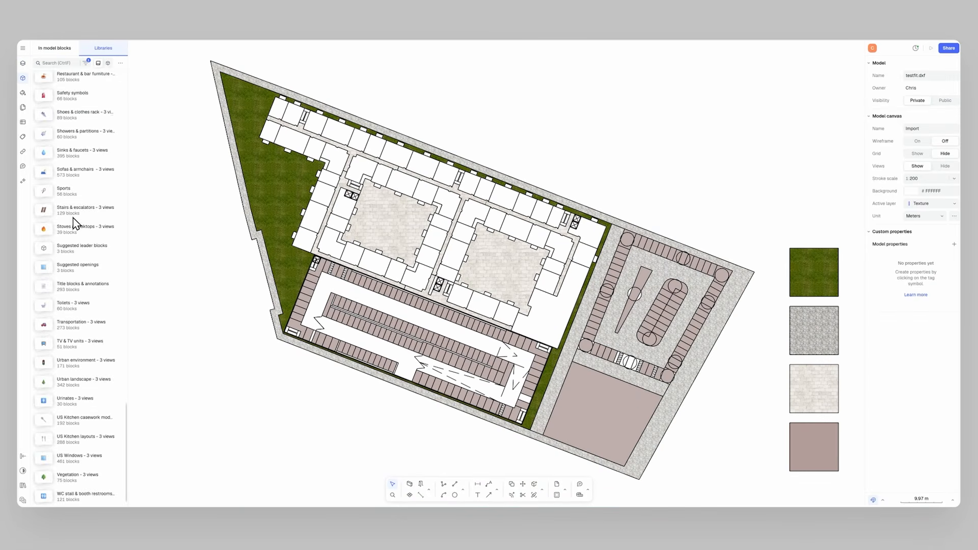
{"action": "scroll", "coordinate": [72, 219], "scroll_direction": "down", "scroll_amount": 10}
{"action": "left_click", "coordinate": [78, 470]}
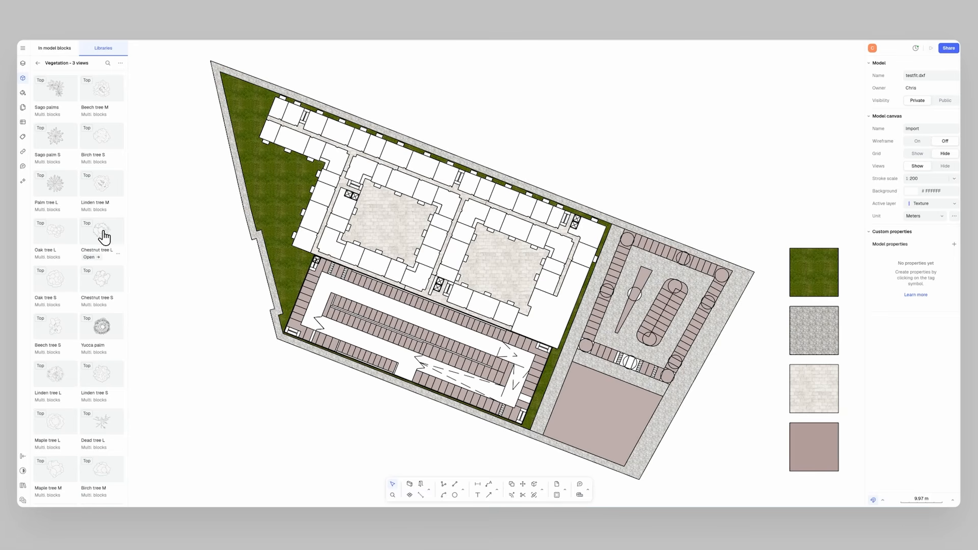
{"action": "left_click_drag", "start_coordinate": [273, 217], "coordinate": [274, 207]}
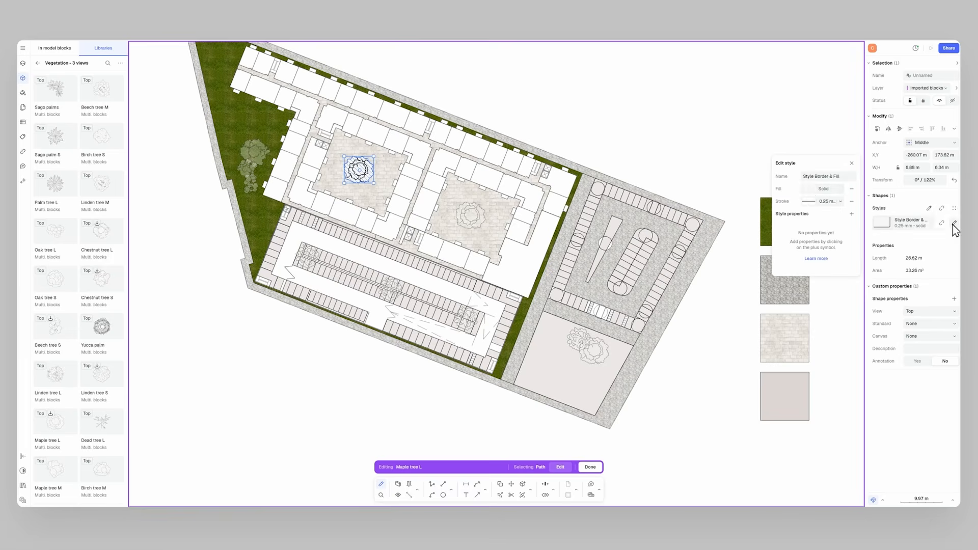
{"action": "left_click", "coordinate": [813, 191]}
{"action": "left_click", "coordinate": [790, 235]}
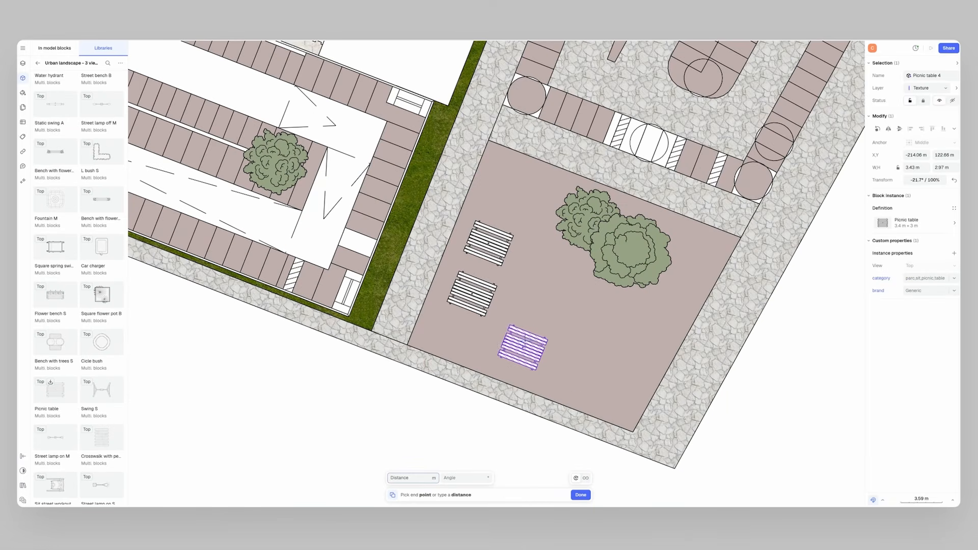
{"action": "left_click", "coordinate": [524, 346]}
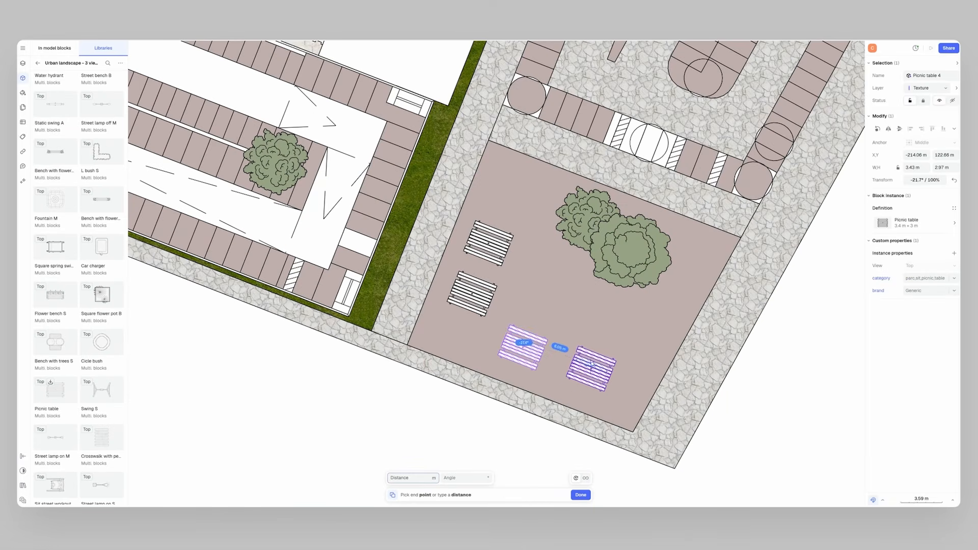
Place and copy picnic tables from the Urban landscape library onto the park parcel.
{"action": "left_click", "coordinate": [585, 371]}
{"action": "scroll", "coordinate": [98, 323], "scroll_direction": "down", "scroll_amount": 6}
{"action": "left_click", "coordinate": [566, 283]}
{"action": "left_click_drag", "start_coordinate": [622, 220], "coordinate": [609, 233]}
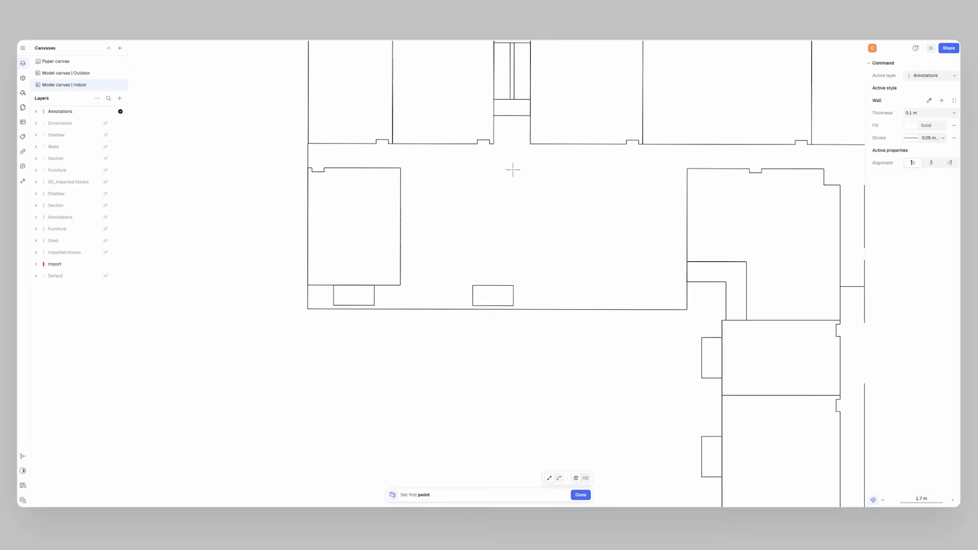
Draw walls around a rectangular shop room in the indoor model canvas.
{"action": "left_click", "coordinate": [513, 170]}
{"action": "left_click", "coordinate": [513, 309]}
{"action": "left_click", "coordinate": [308, 308]}
{"action": "left_click", "coordinate": [309, 169]}
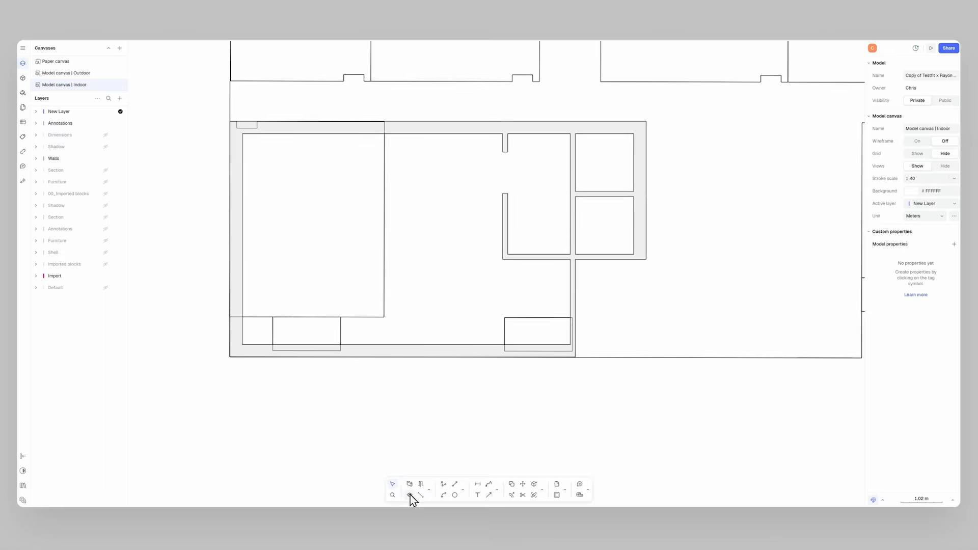
Add a zone inside the shop and fill its floor and the fitting rooms with textures.
{"action": "left_click", "coordinate": [410, 494]}
{"action": "left_click", "coordinate": [437, 235]}
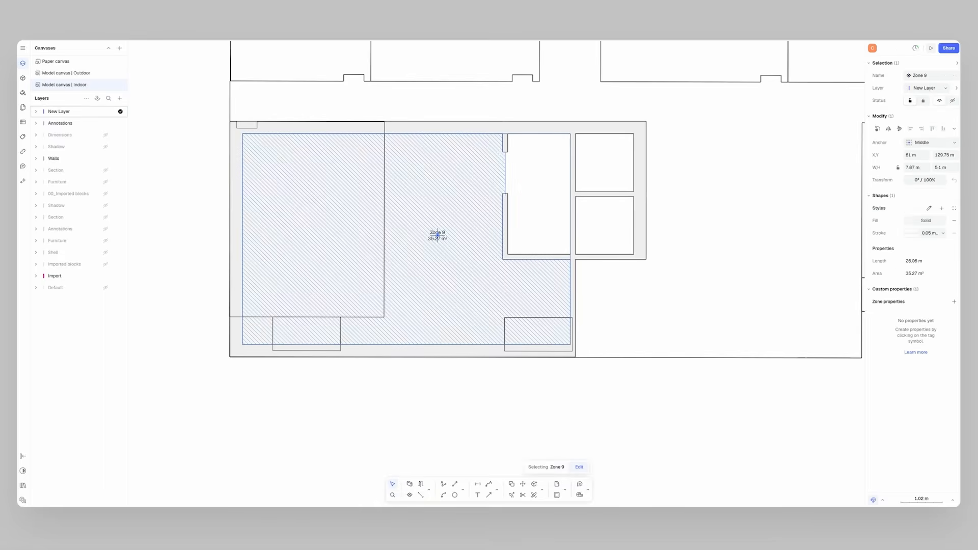
{"action": "left_click", "coordinate": [555, 194]}
{"action": "left_click", "coordinate": [605, 167]}
{"action": "left_click", "coordinate": [606, 219]}
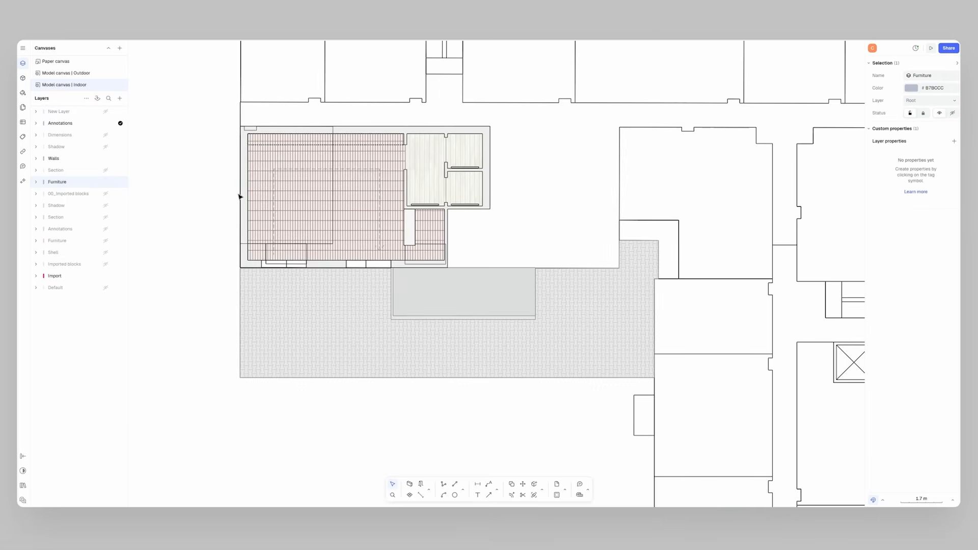
Place commercial clothes shelves and racks from the block library around the shop floor.
{"action": "left_click", "coordinate": [23, 78]}
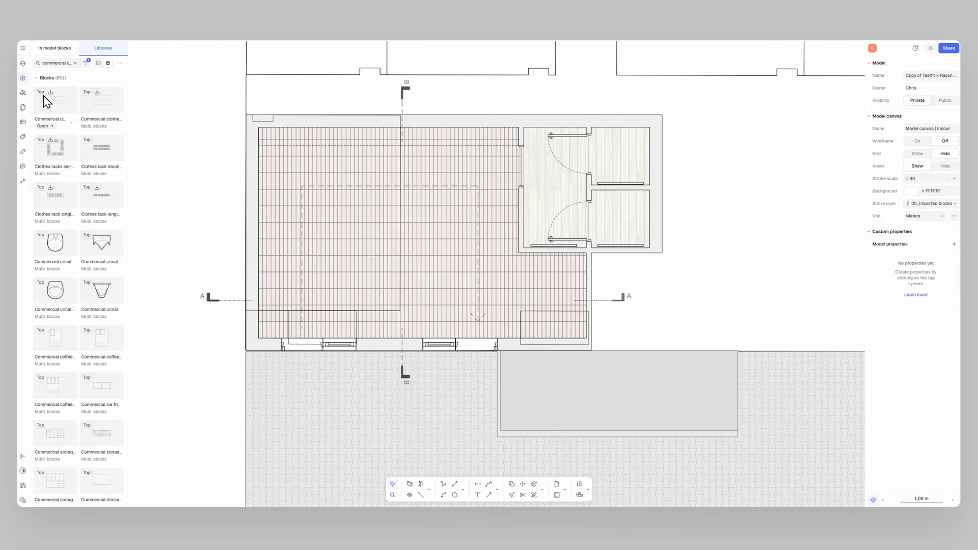
{"action": "left_click_drag", "start_coordinate": [378, 242], "coordinate": [412, 246]}
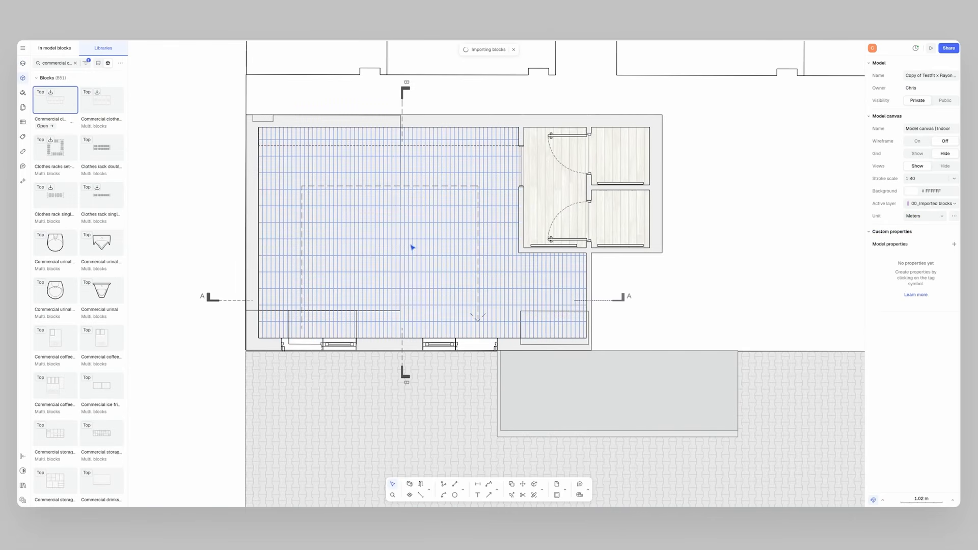
{"action": "left_click", "coordinate": [390, 222]}
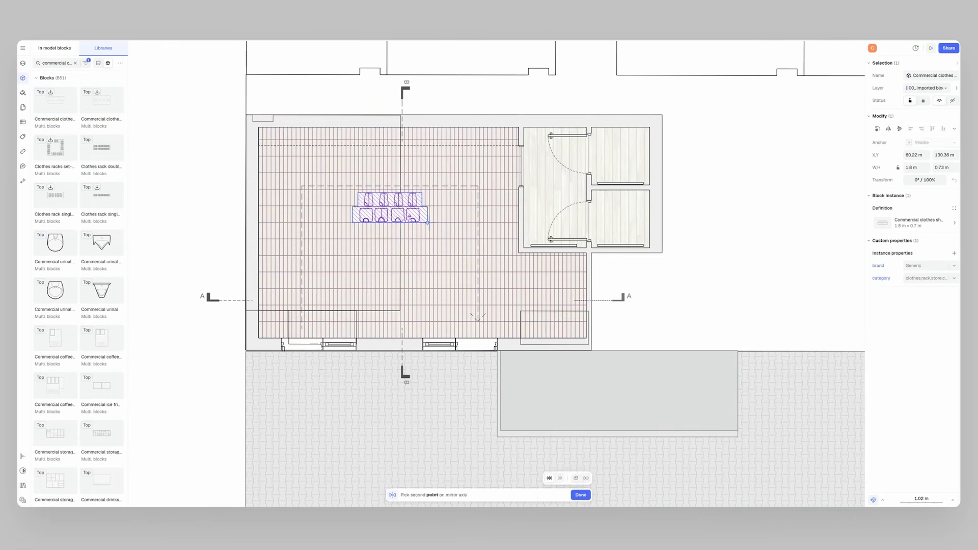
{"action": "left_click", "coordinate": [445, 223]}
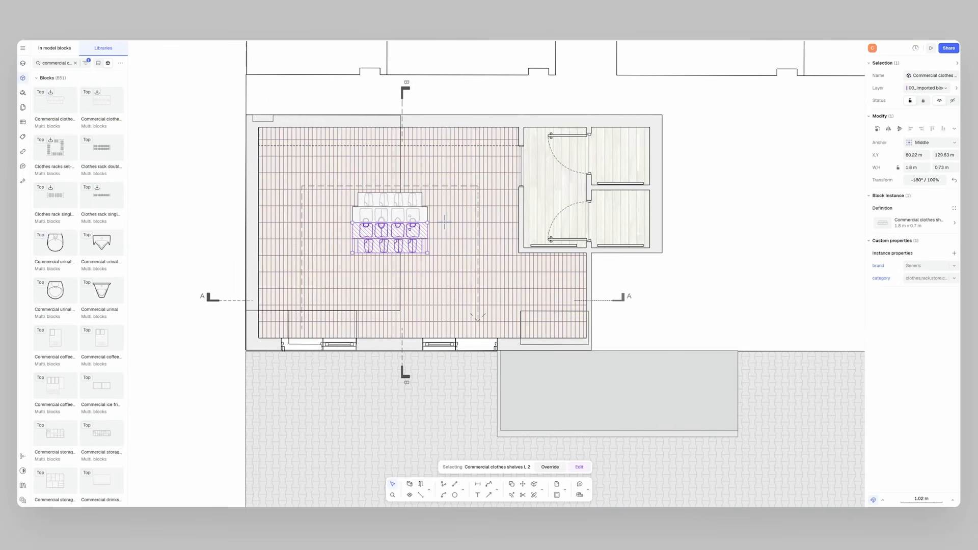
{"action": "left_click", "coordinate": [410, 219], "text": "shift"}
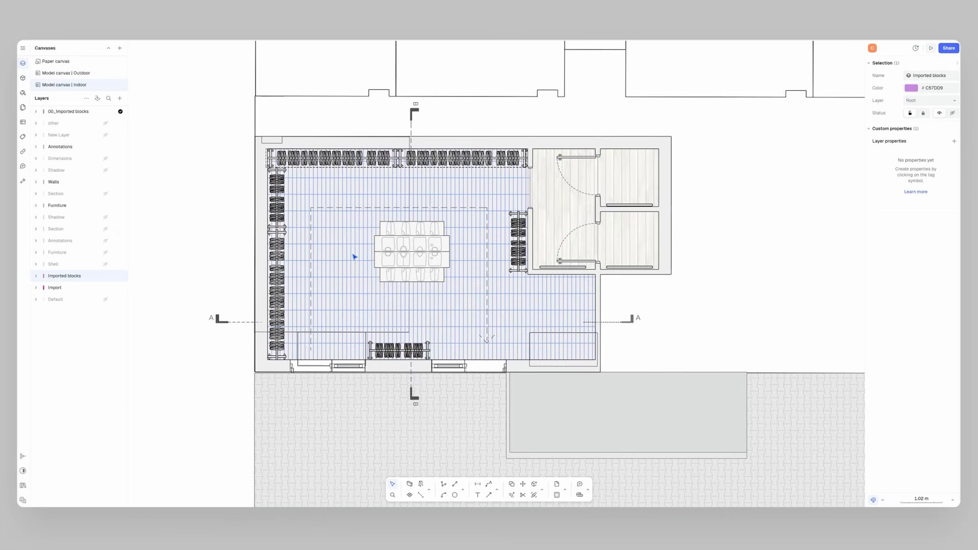
Place people blocks from the library and arrange the two section drawings beside the shop plan.
{"action": "left_click", "coordinate": [23, 78]}
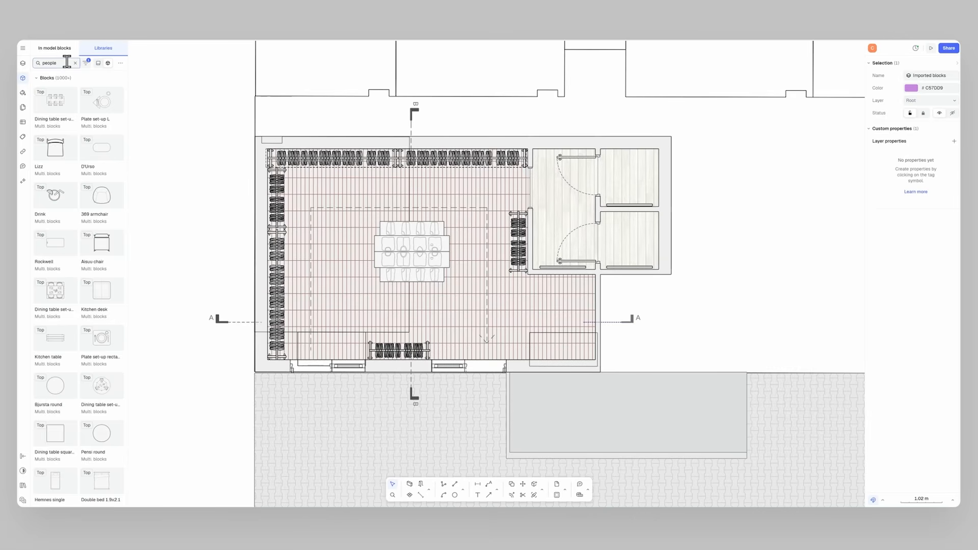
{"action": "left_click_drag", "start_coordinate": [59, 102], "coordinate": [337, 199]}
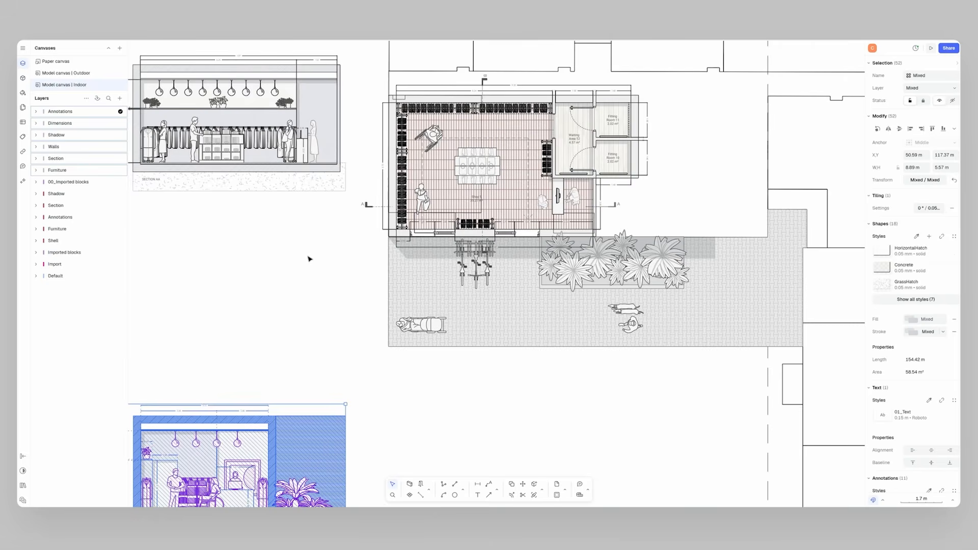
{"action": "middle_click_drag", "start_coordinate": [313, 260], "coordinate": [339, 218]}
{"action": "left_click_drag", "start_coordinate": [336, 354], "coordinate": [331, 225]}
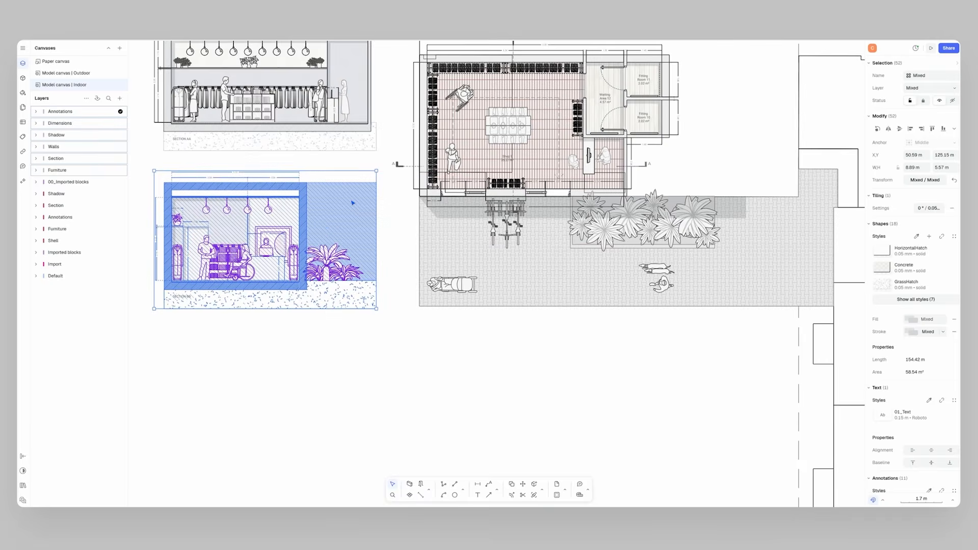
{"action": "middle_click_drag", "start_coordinate": [351, 207], "coordinate": [338, 251]}
{"action": "left_click", "coordinate": [386, 255]}
{"action": "middle_click_drag", "start_coordinate": [409, 249], "coordinate": [402, 322]}
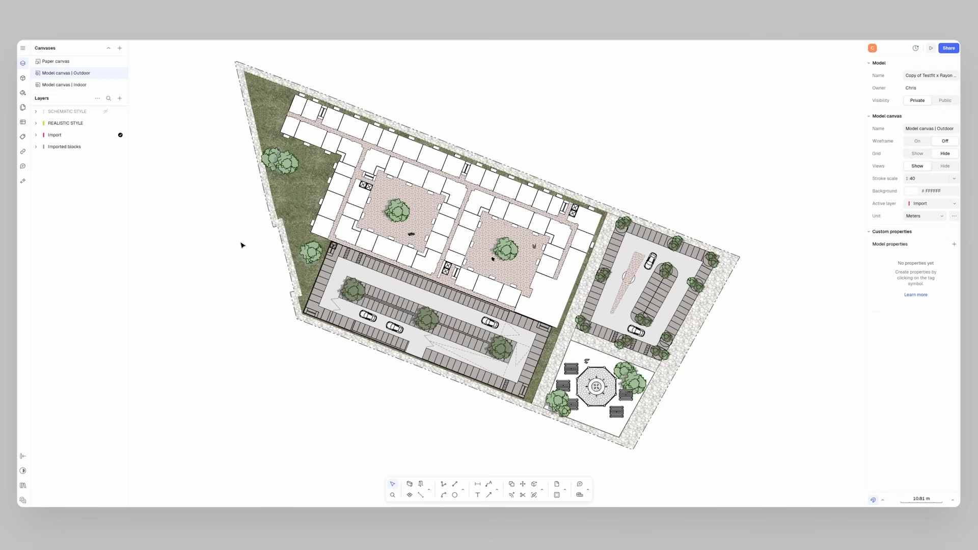
Generate an axonometric image from a screenshot of the site plan with Rayon AI.
{"action": "left_click", "coordinate": [23, 180]}
{"action": "left_click", "coordinate": [40, 499]}
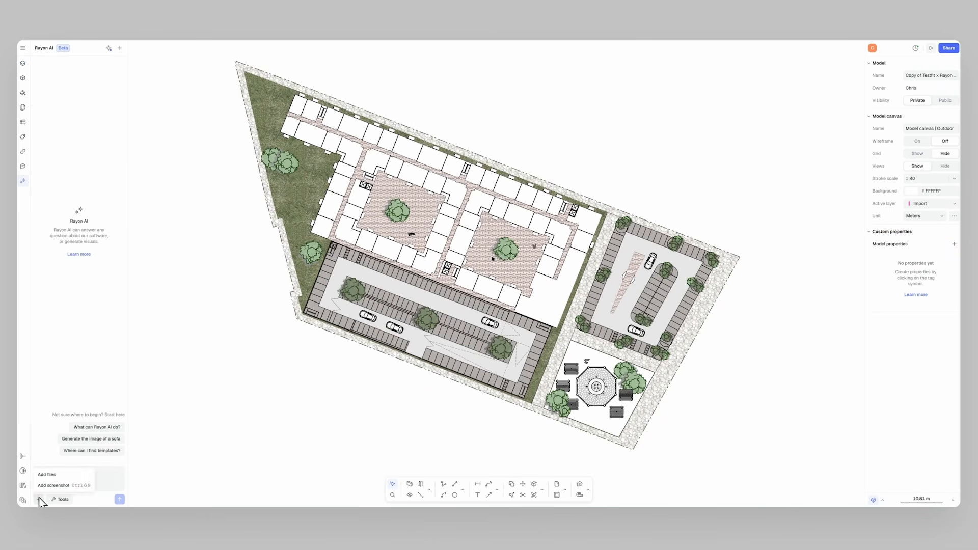
{"action": "left_click", "coordinate": [66, 486]}
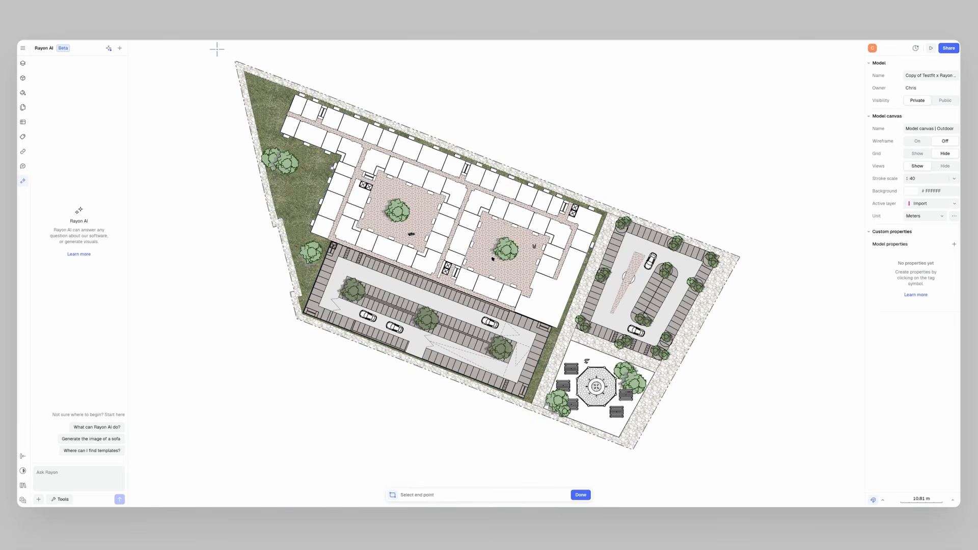
{"action": "left_click", "coordinate": [759, 470]}
{"action": "left_click", "coordinate": [66, 500]}
{"action": "left_click", "coordinate": [111, 477]}
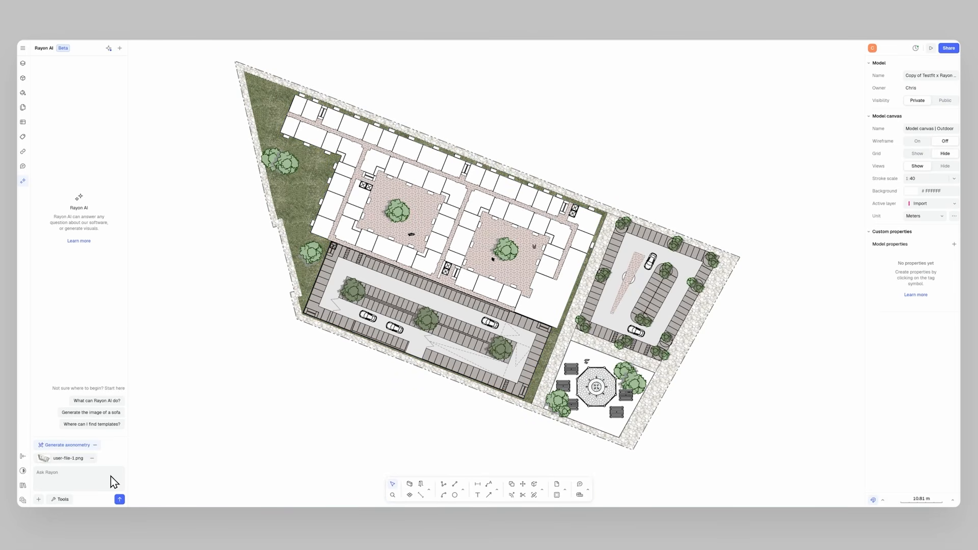
{"action": "left_click", "coordinate": [120, 500]}
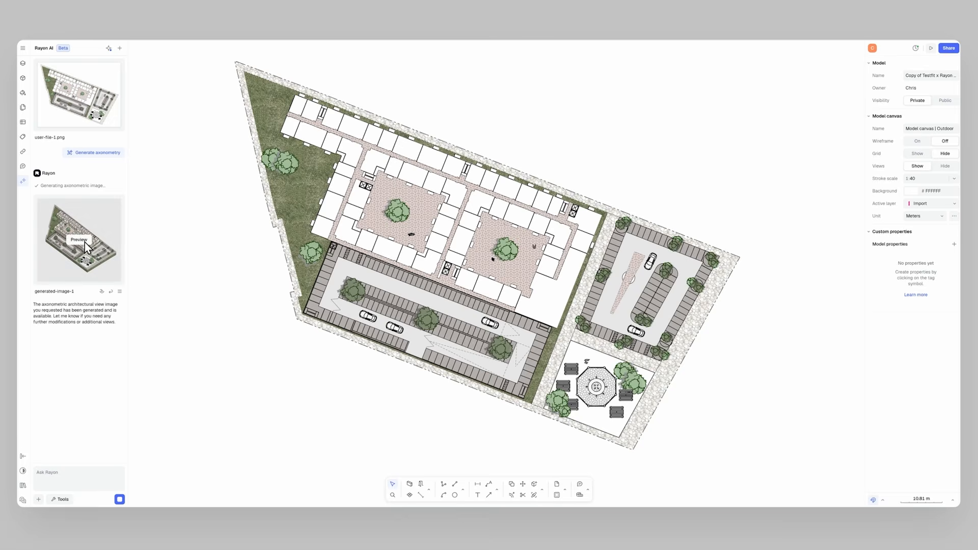
Place the generated site axonometry on the canvas beside the plan.
{"action": "left_click", "coordinate": [82, 241]}
{"action": "left_click", "coordinate": [468, 375]}
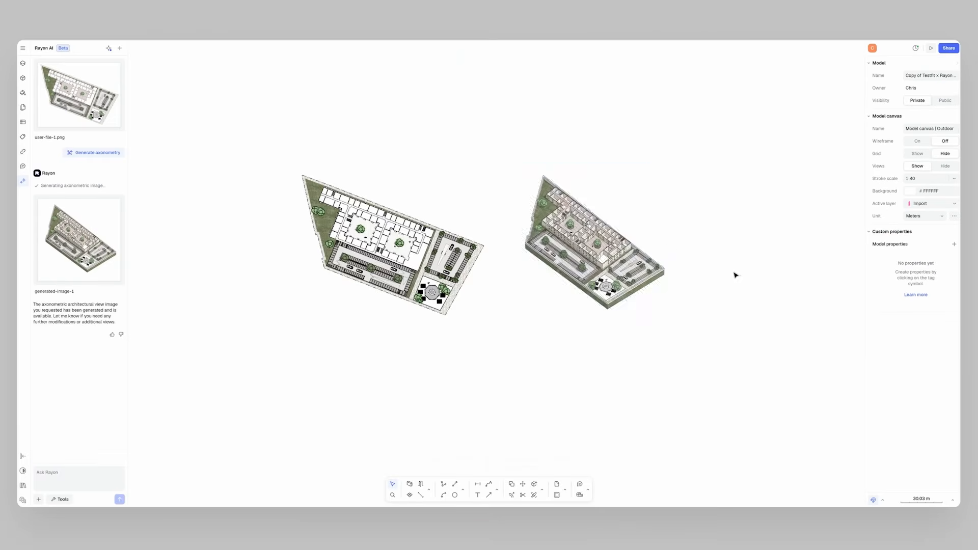
{"action": "scroll", "coordinate": [655, 246], "scroll_direction": "up", "scroll_amount": 6}
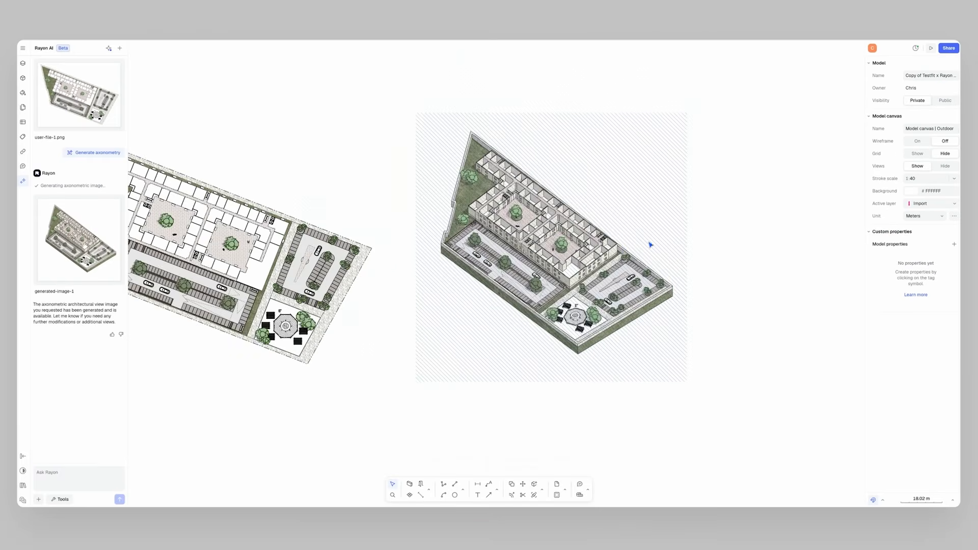
{"action": "middle_click_drag", "start_coordinate": [594, 247], "coordinate": [592, 252]}
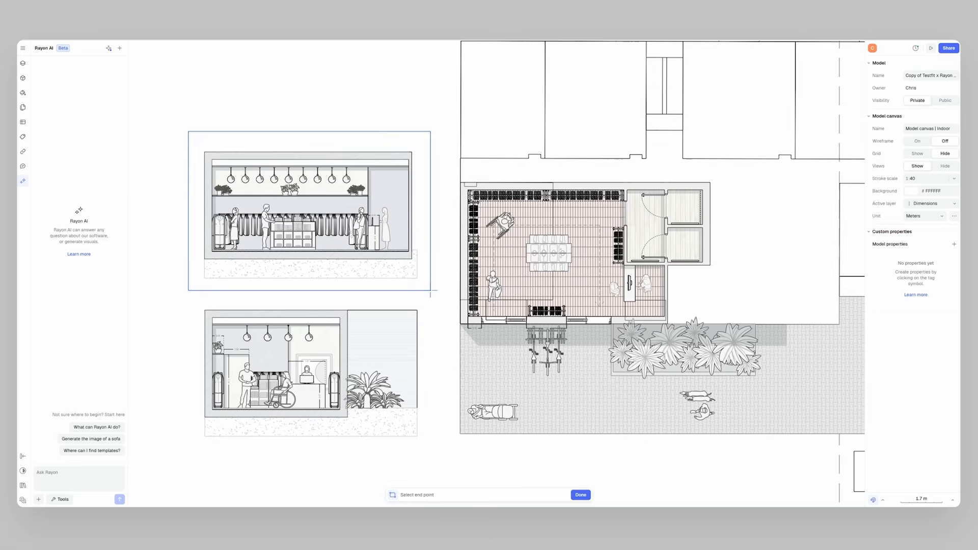
Generate an axonometric image of the shop section with Rayon AI.
{"action": "left_click", "coordinate": [60, 500]}
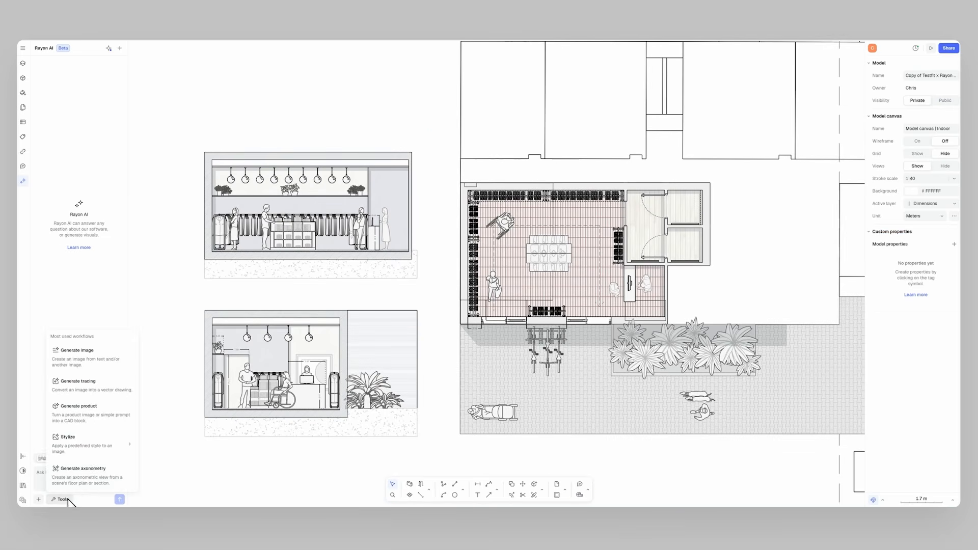
{"action": "left_click", "coordinate": [97, 479]}
{"action": "left_click", "coordinate": [119, 500]}
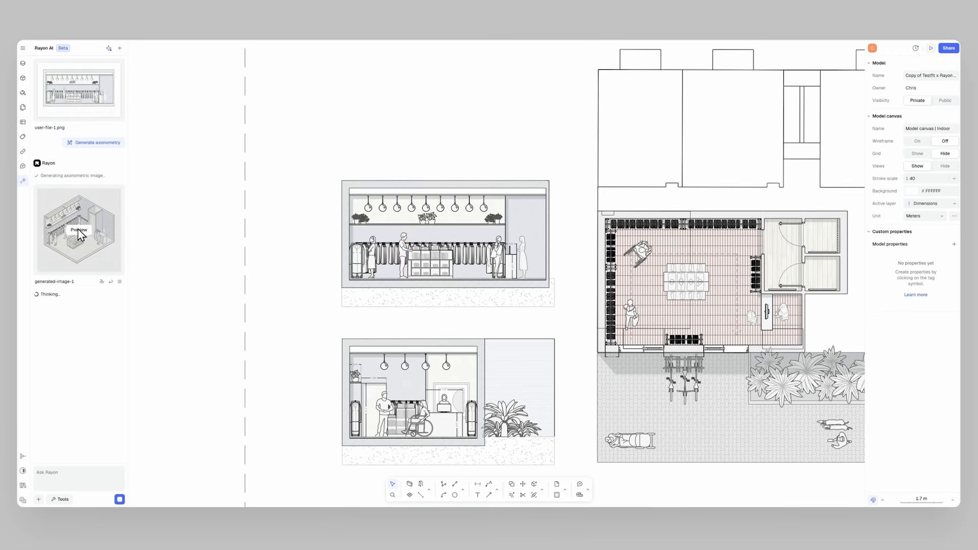
Place the generated shop axonometry next to the section drawings and scale it up.
{"action": "left_click", "coordinate": [79, 230]}
{"action": "left_click", "coordinate": [464, 375]}
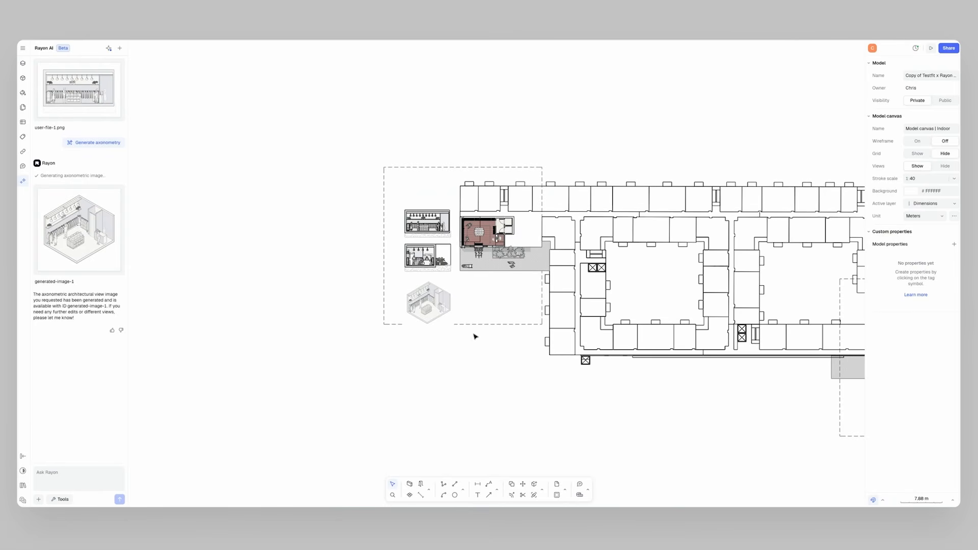
{"action": "left_click", "coordinate": [448, 319]}
{"action": "left_click_drag", "start_coordinate": [454, 328], "coordinate": [524, 377]}
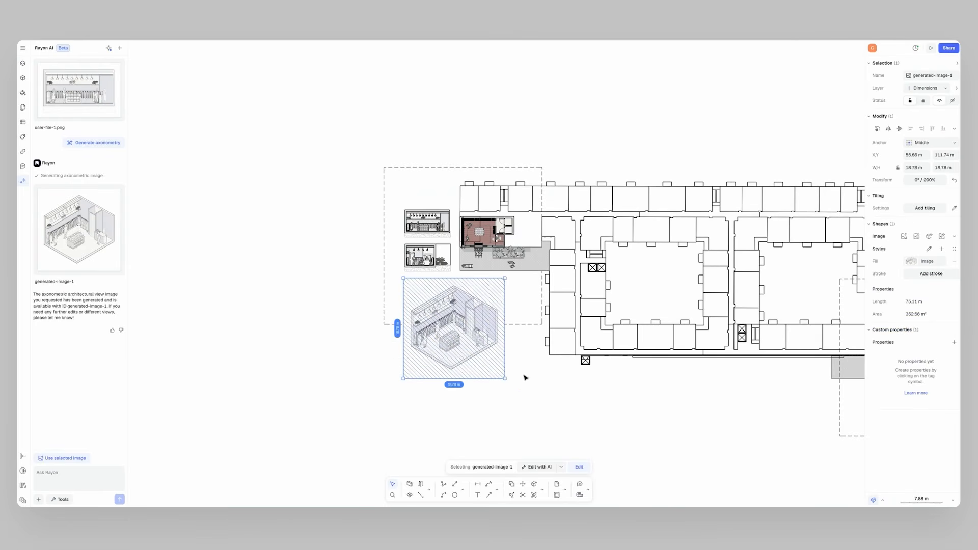
{"action": "left_click", "coordinate": [523, 377]}
{"action": "scroll", "coordinate": [470, 351], "scroll_direction": "up", "scroll_amount": 5}
{"action": "middle_click_drag", "start_coordinate": [411, 306], "coordinate": [467, 331]}
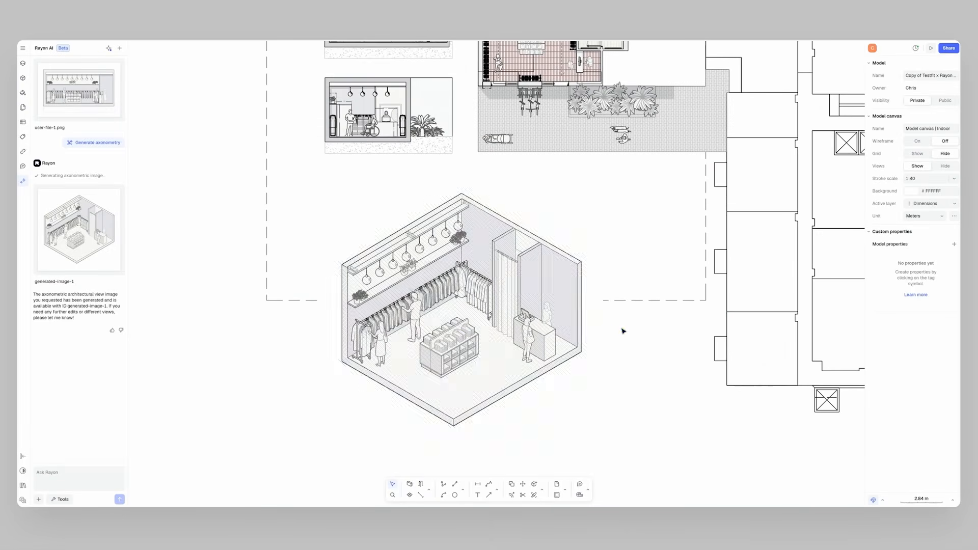
Add a new page to the paper canvas with a view of the Model canvas | Outdoor.
{"action": "left_click", "coordinate": [57, 62]}
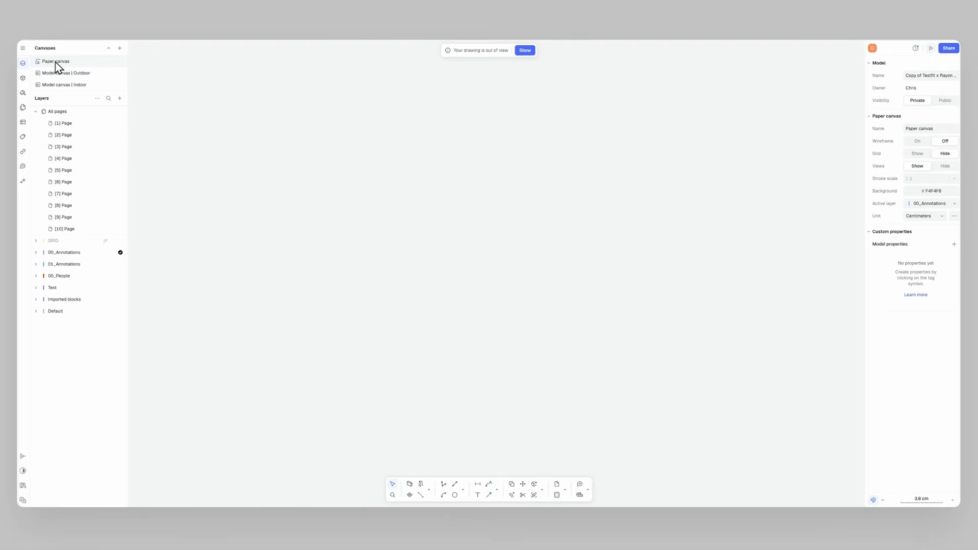
{"action": "left_click", "coordinate": [120, 99]}
{"action": "left_click", "coordinate": [127, 123]}
{"action": "mouse_move", "coordinate": [135, 134]}
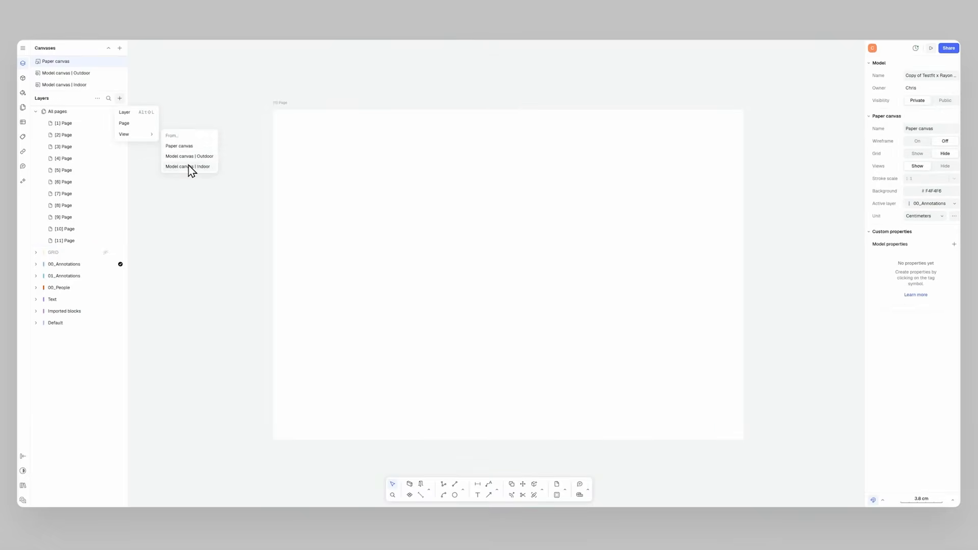
{"action": "left_click", "coordinate": [189, 156]}
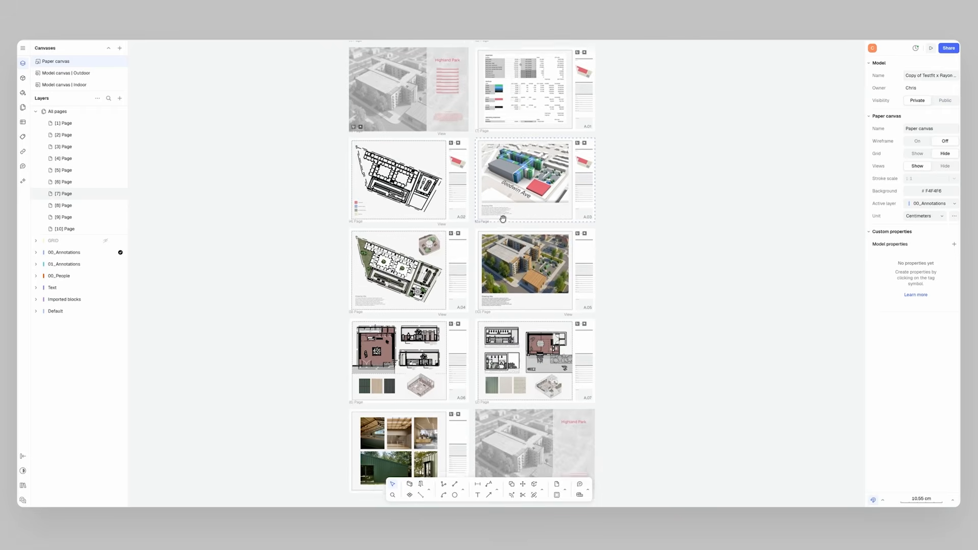
Publish the paper canvas as a presentation, open it and page through the sheets.
{"action": "left_click", "coordinate": [949, 49]}
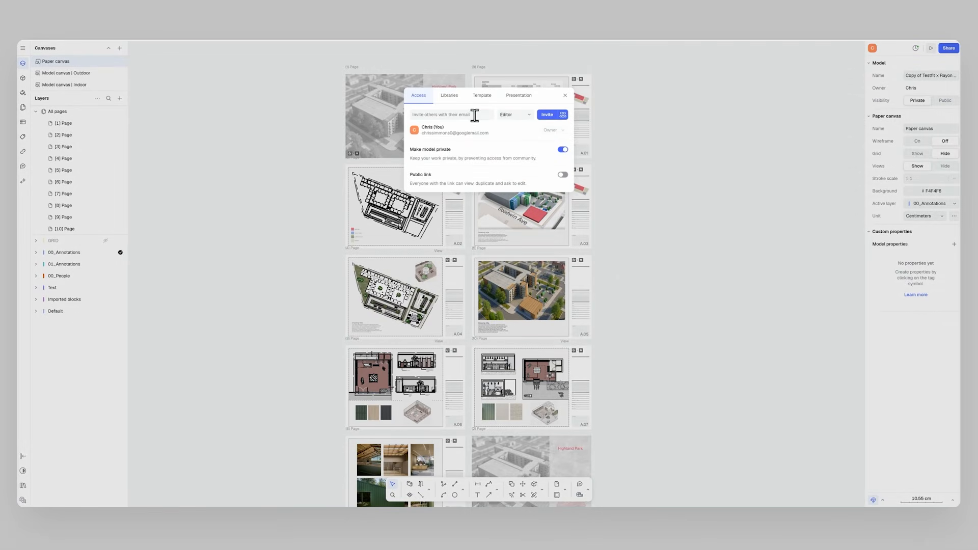
{"action": "left_click", "coordinate": [522, 97]}
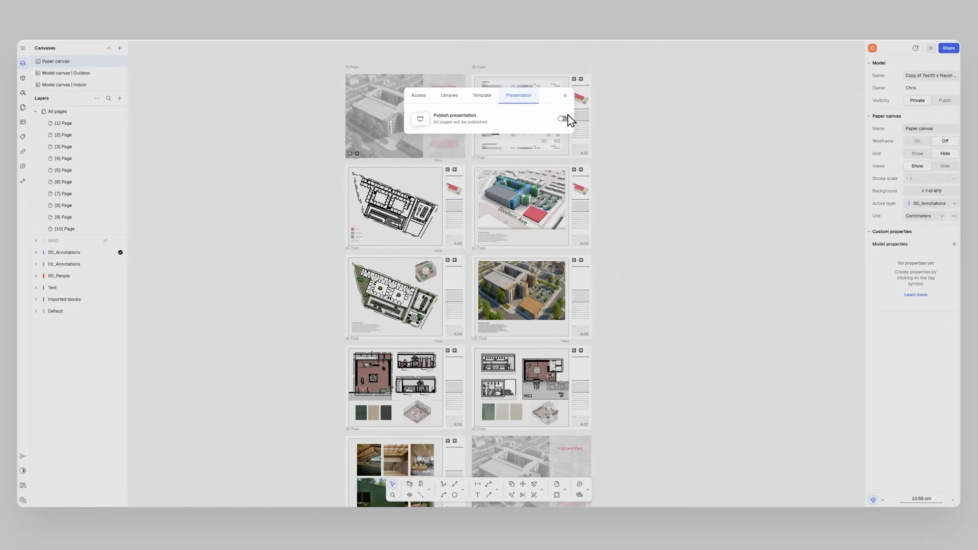
{"action": "left_click", "coordinate": [555, 139]}
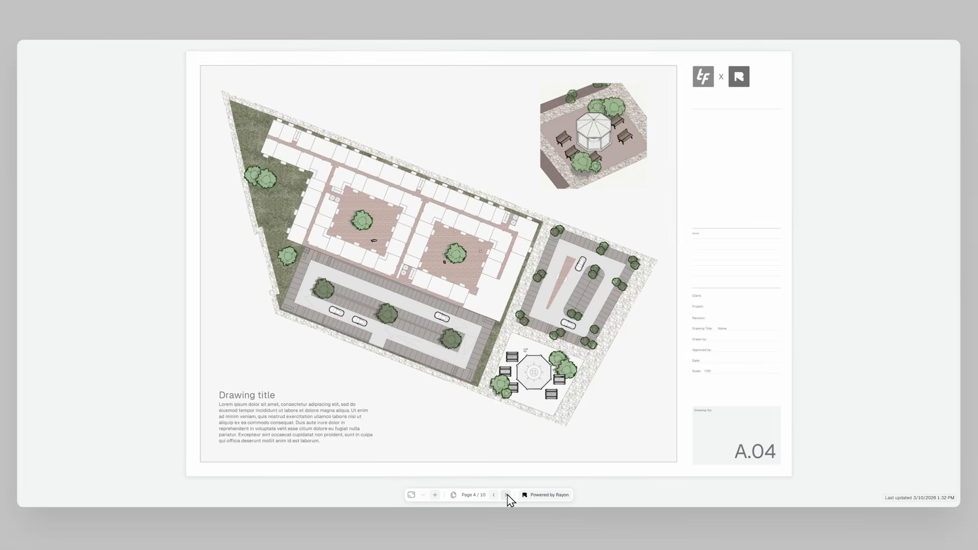
{"action": "left_click", "coordinate": [508, 495]}
{"action": "left_click", "coordinate": [507, 495]}
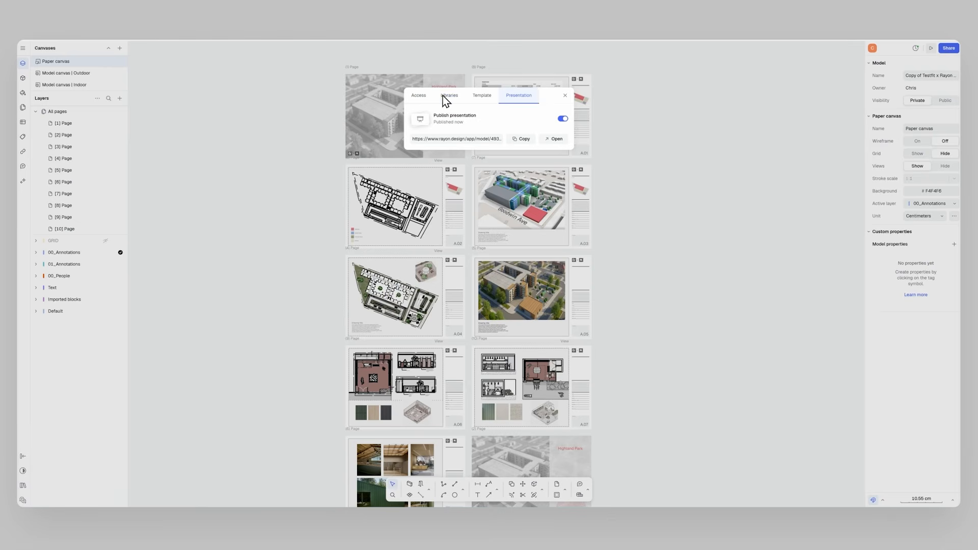
Review the sharing access options for inviting collaborators to the model.
{"action": "left_click", "coordinate": [445, 96]}
{"action": "left_click", "coordinate": [417, 97]}
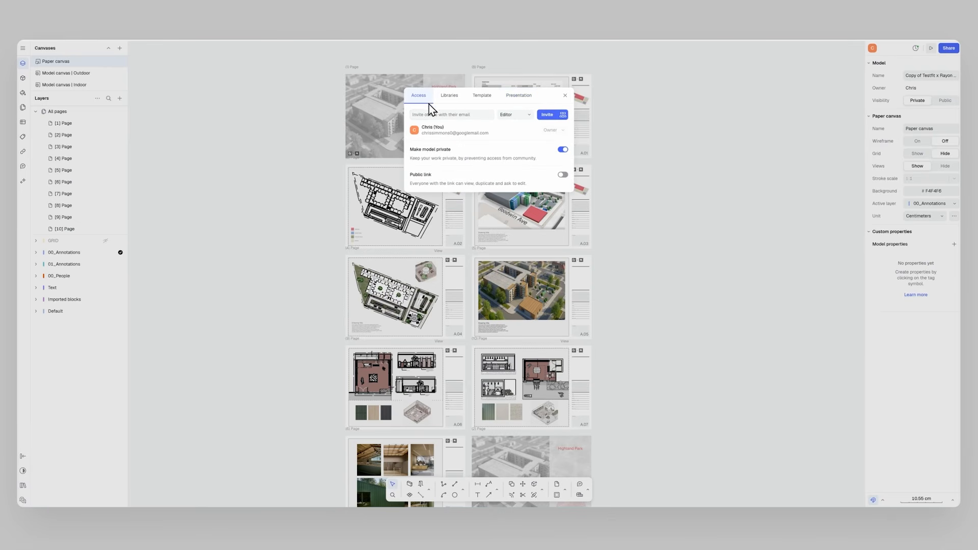
{"action": "left_click", "coordinate": [462, 115]}
{"action": "left_click", "coordinate": [516, 149]}
{"action": "left_click", "coordinate": [550, 115]}
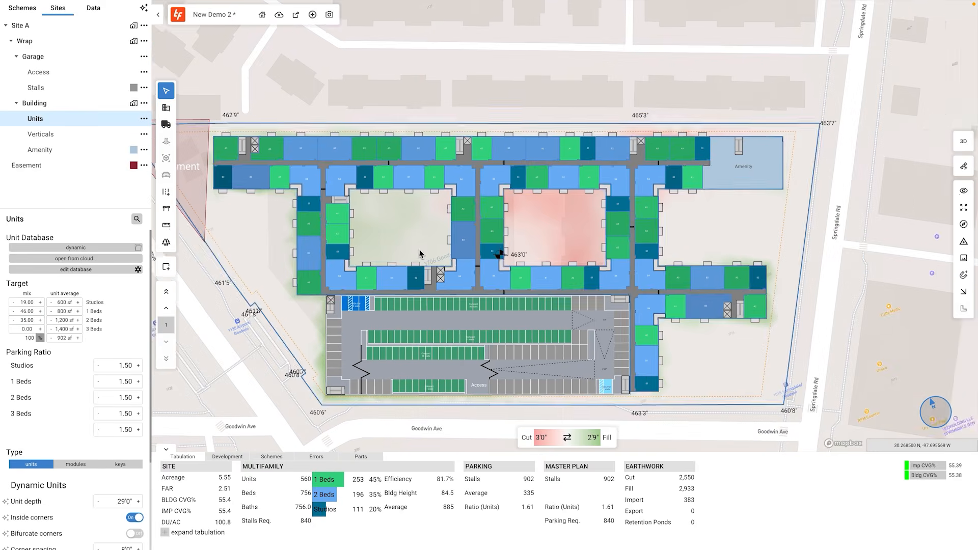
Switch to TestFit and select the building's amenity space.
{"action": "left_click", "coordinate": [792, 172]}
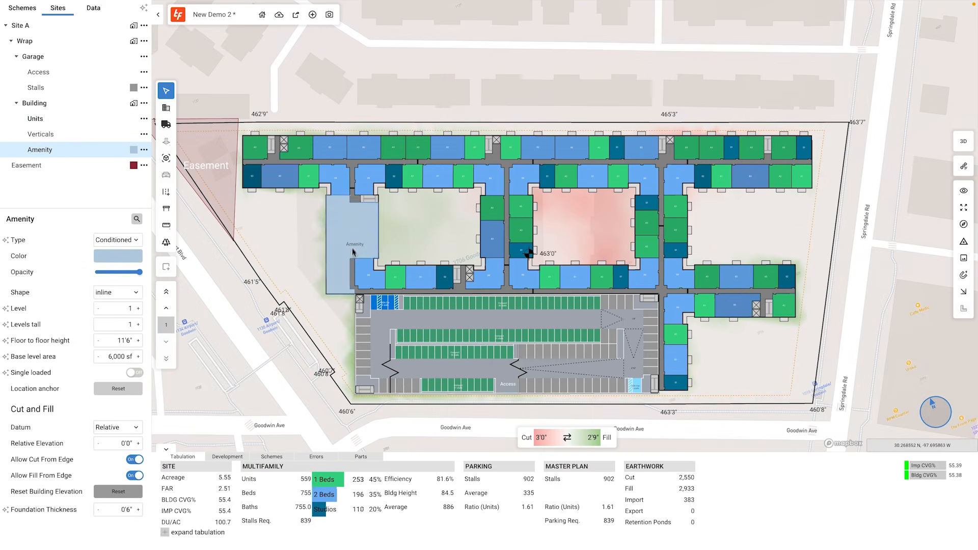